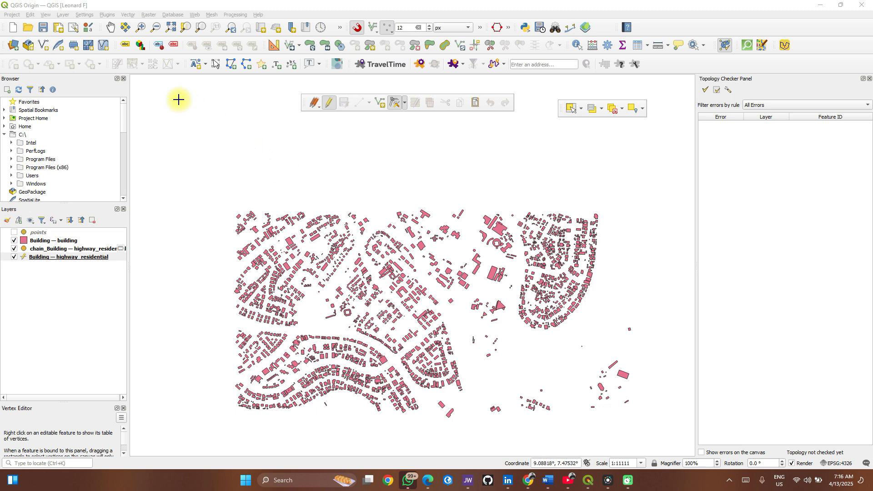
Step: Search the plugin manager for "topolo" to check that the Topology Checker plugin is enabled, and close the manager
click(113, 18)
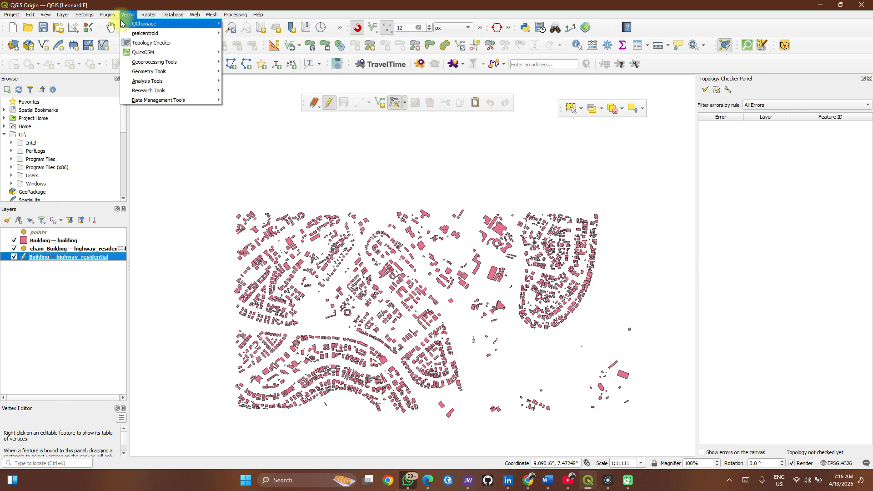
click(104, 26)
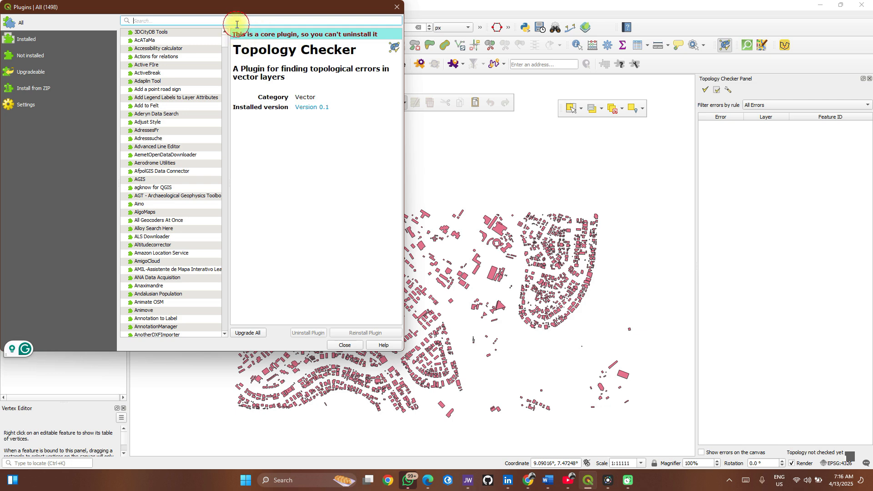
text(topolo)
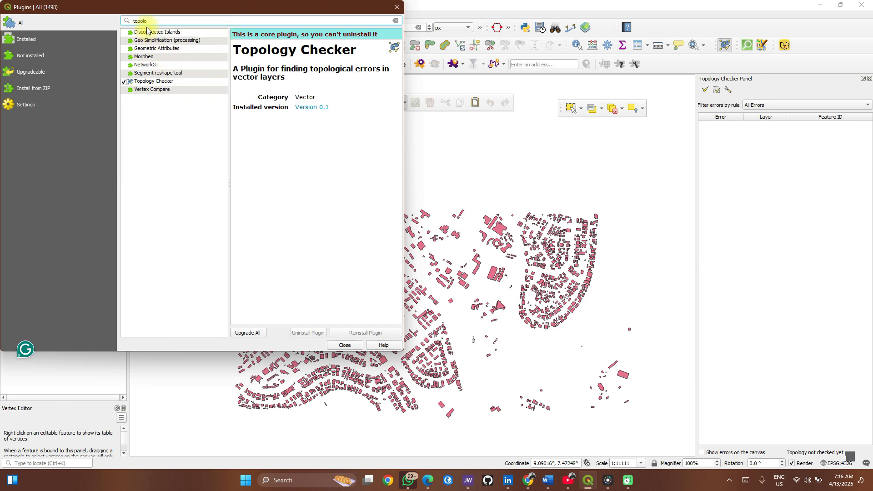
click(50, 23)
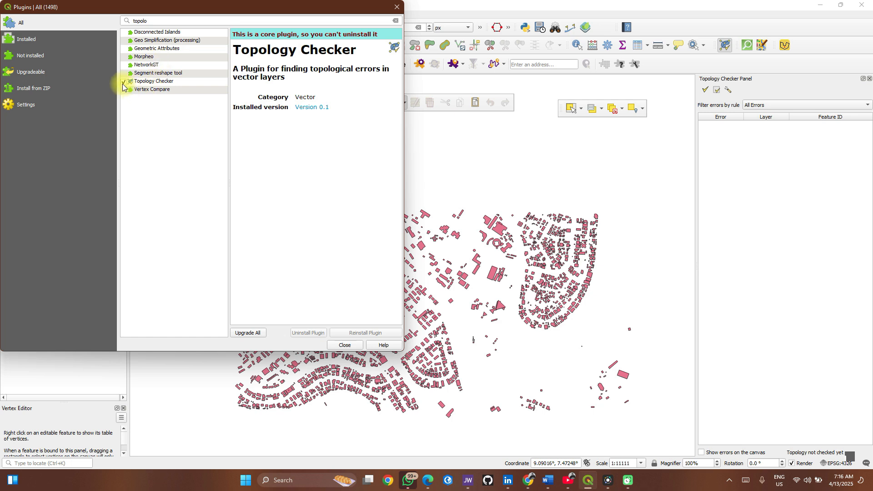
click(397, 7)
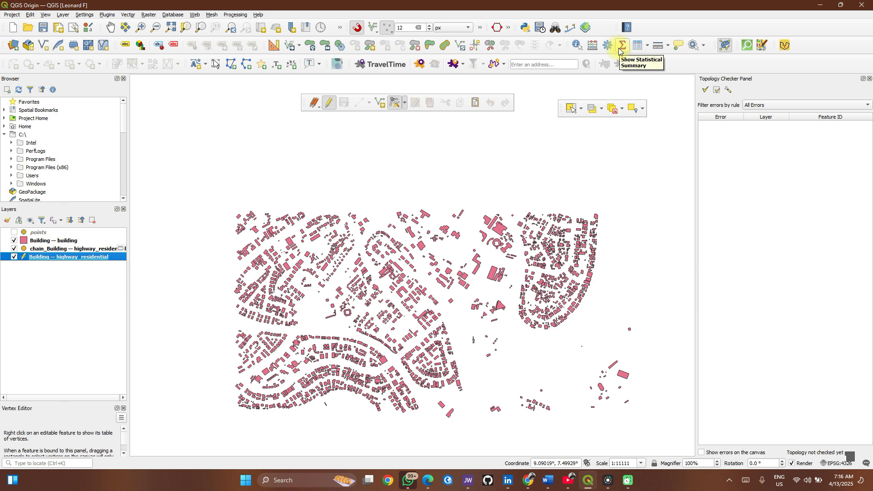
Step: Add a "must not overlap" topology rule for the Building — building layer and validate all features against it
click(726, 49)
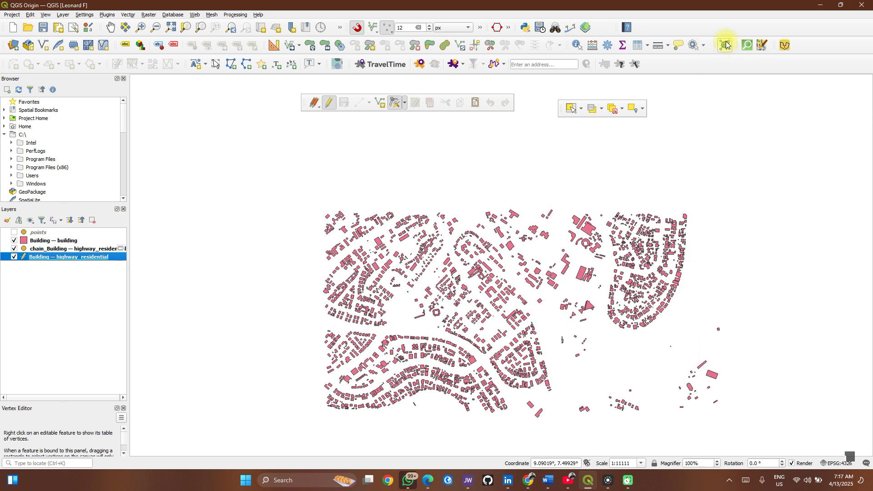
click(722, 47)
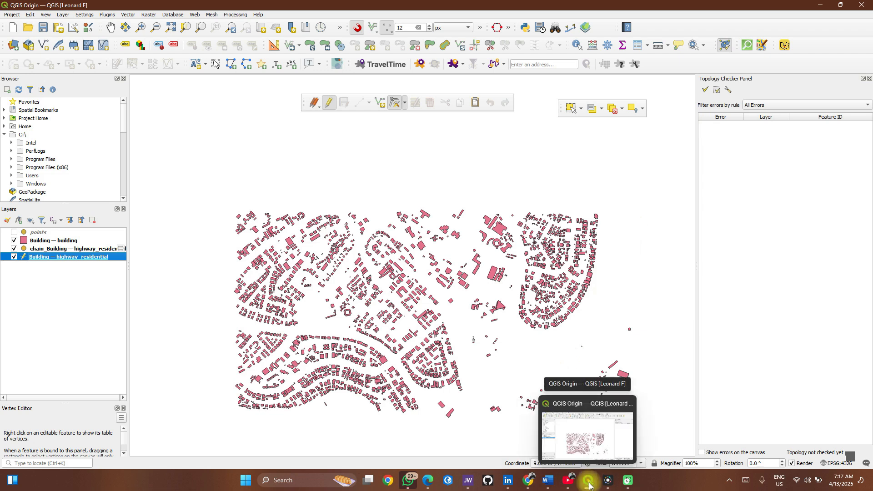
click(730, 93)
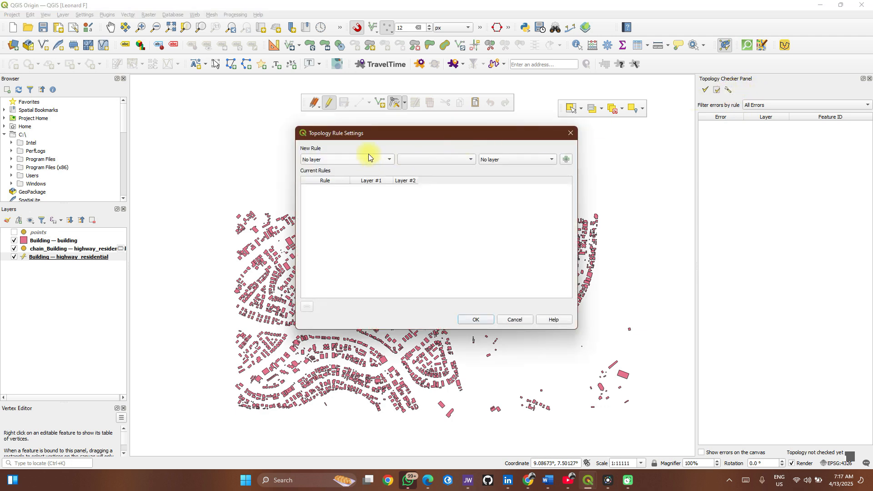
click(368, 159)
click(362, 168)
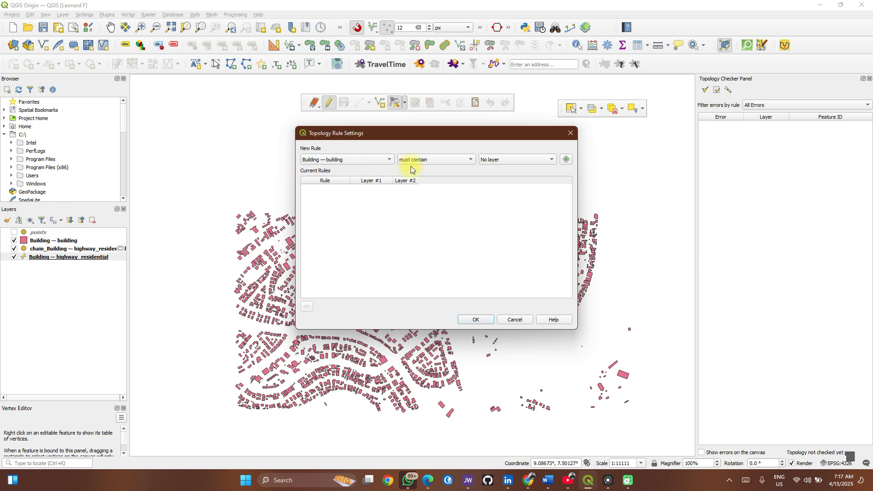
click(453, 163)
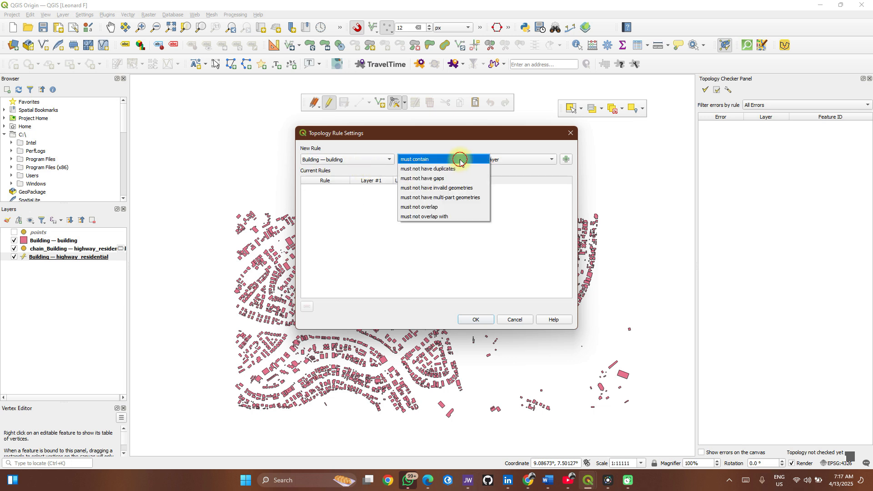
click(453, 208)
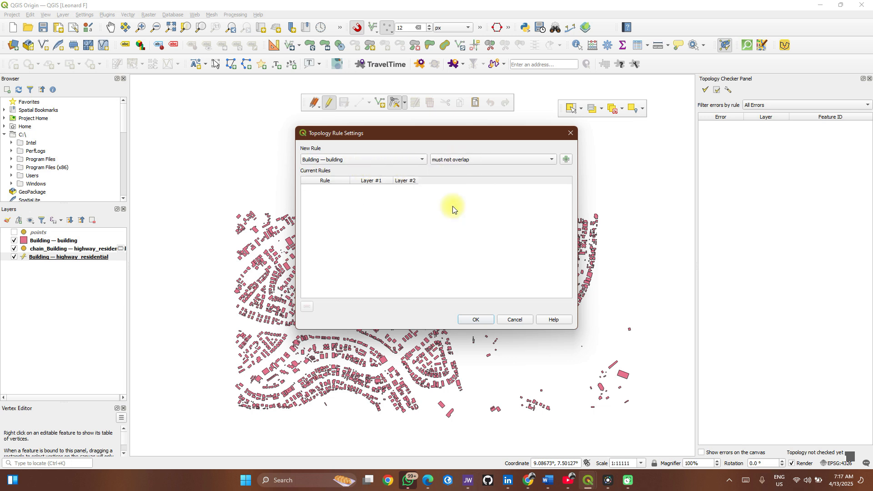
click(566, 160)
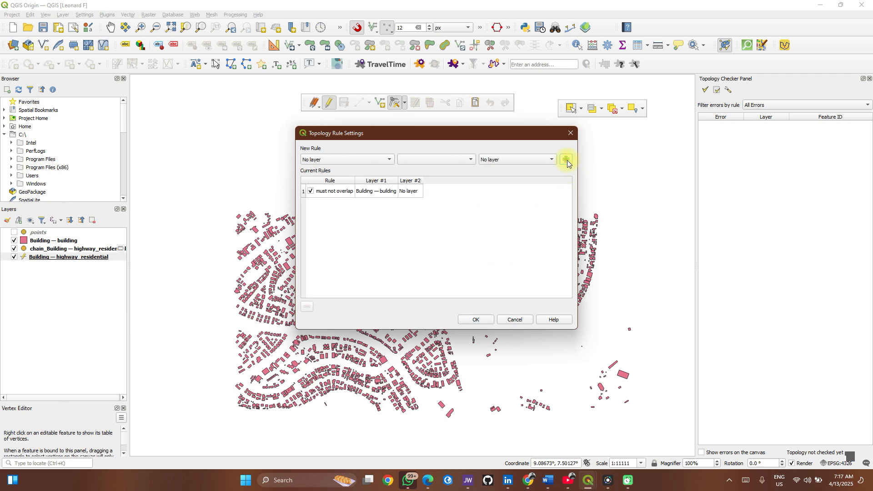
click(470, 320)
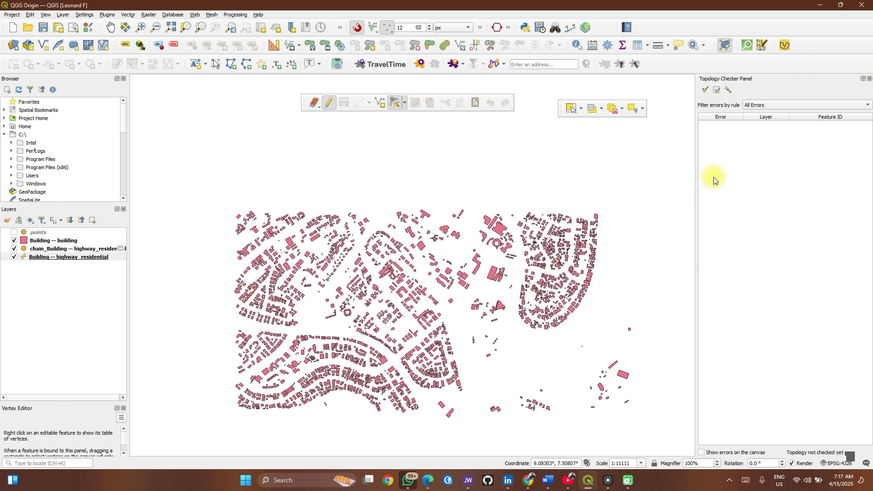
click(705, 91)
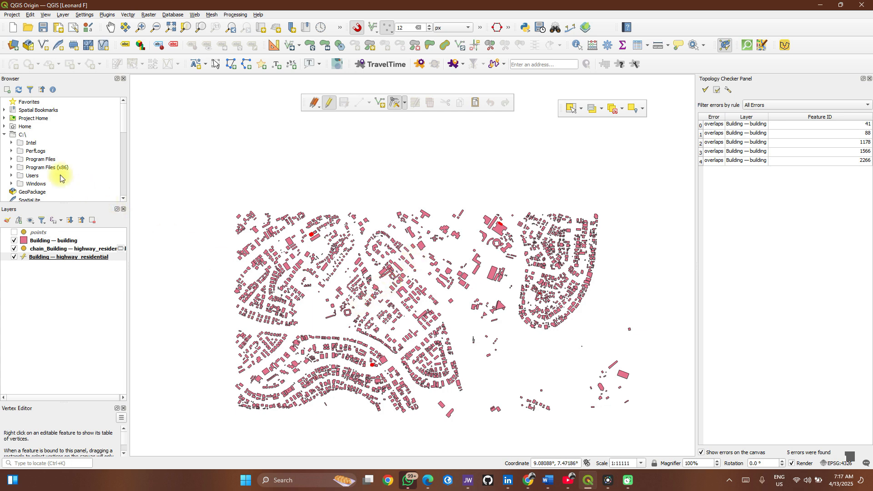
Step: Search the plugin manager for "quickma", review the QuickMapServices plugin details, and close the manager
click(104, 17)
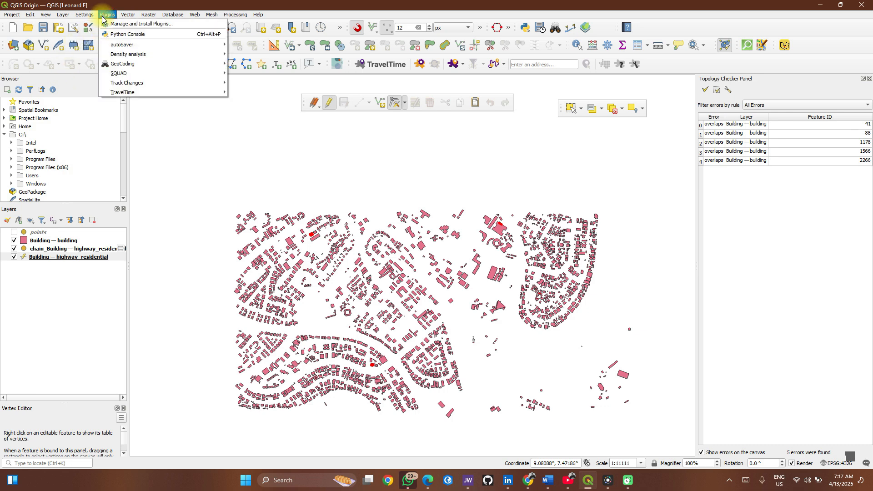
click(106, 23)
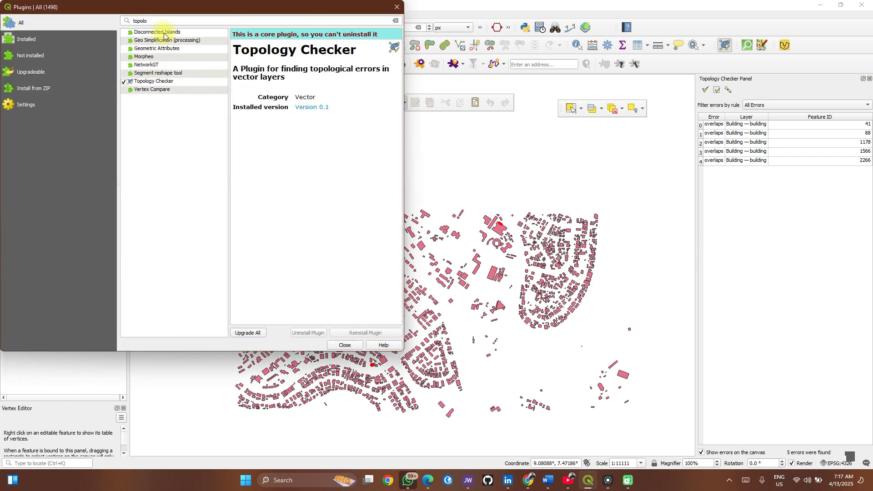
click(153, 20)
key(ctrl+BackSpace)
text(quickma)
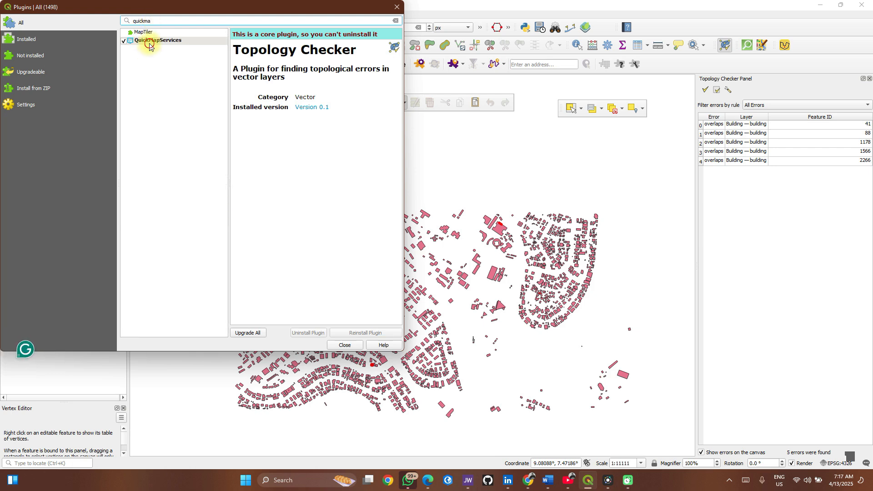
click(146, 41)
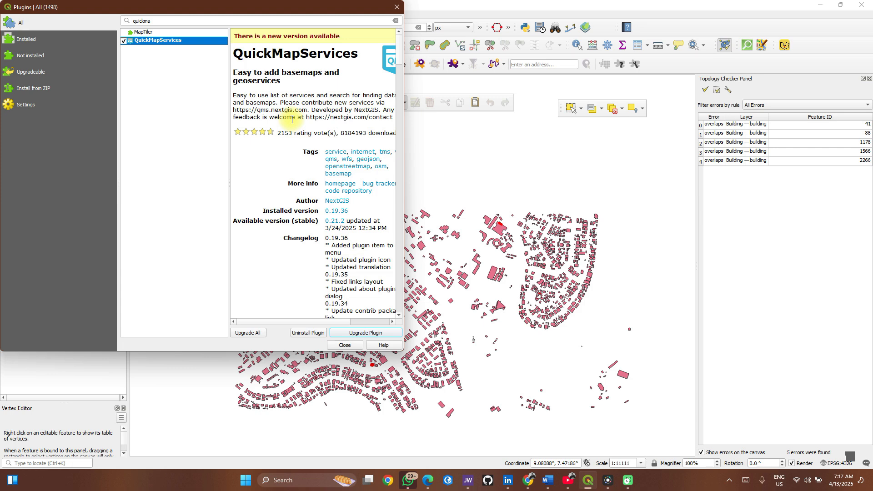
click(294, 198)
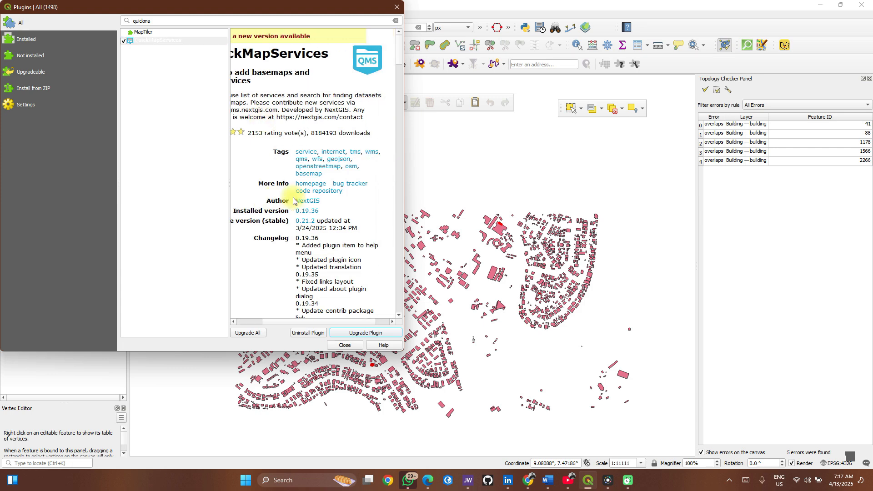
scroll(293, 200, down, 1)
scroll(293, 198, down, 10)
scroll(293, 197, up, 10)
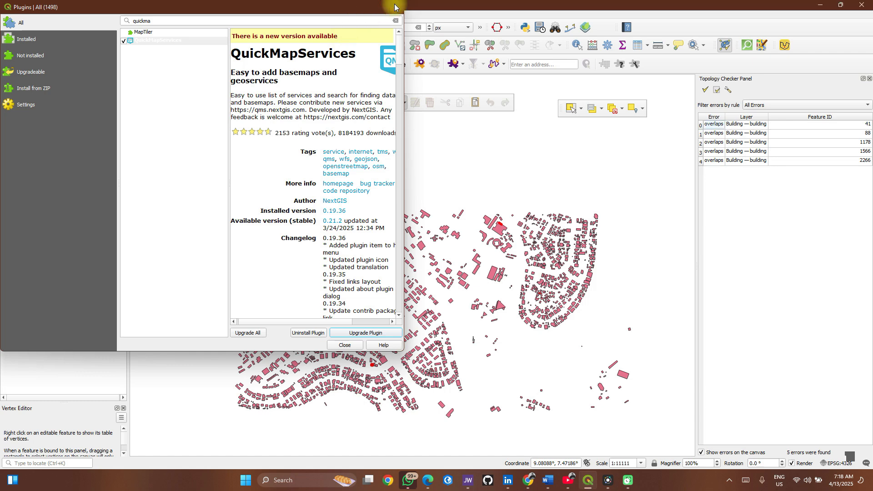
click(397, 7)
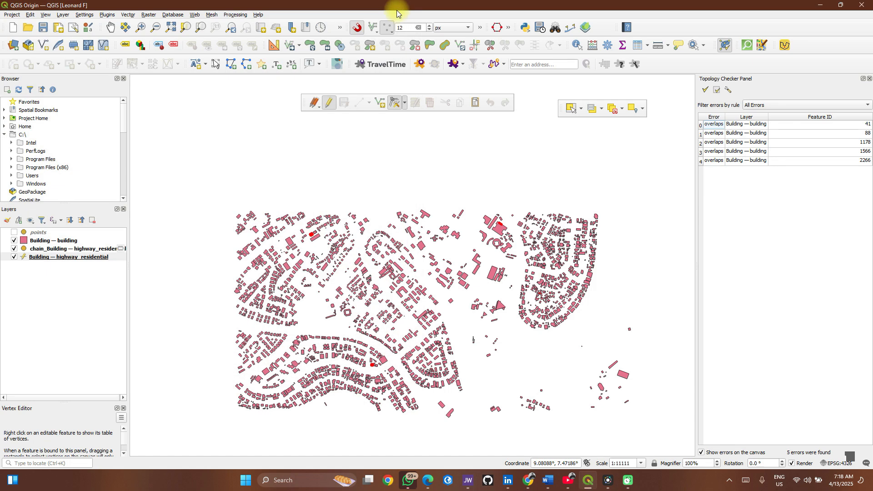
Step: Download the contributed services pack through the QuickMapServices settings and save the settings
click(196, 15)
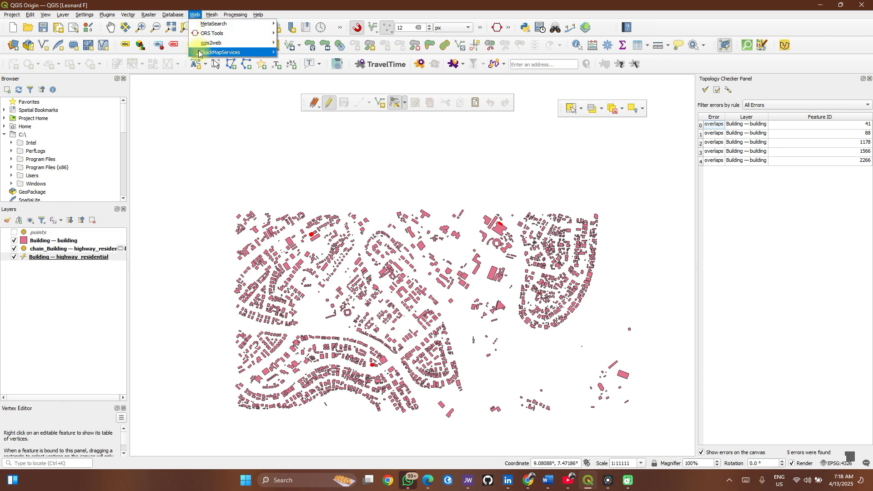
mouse_move(199, 53)
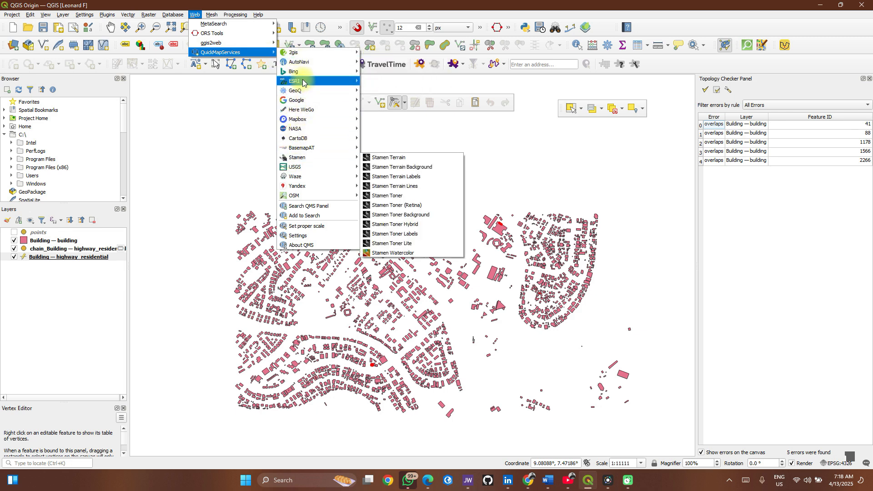
mouse_move(300, 122)
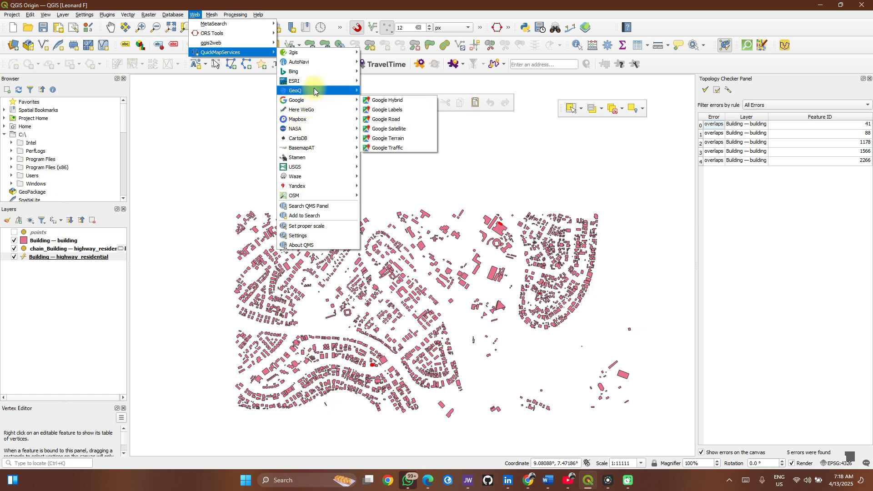
mouse_move(315, 84)
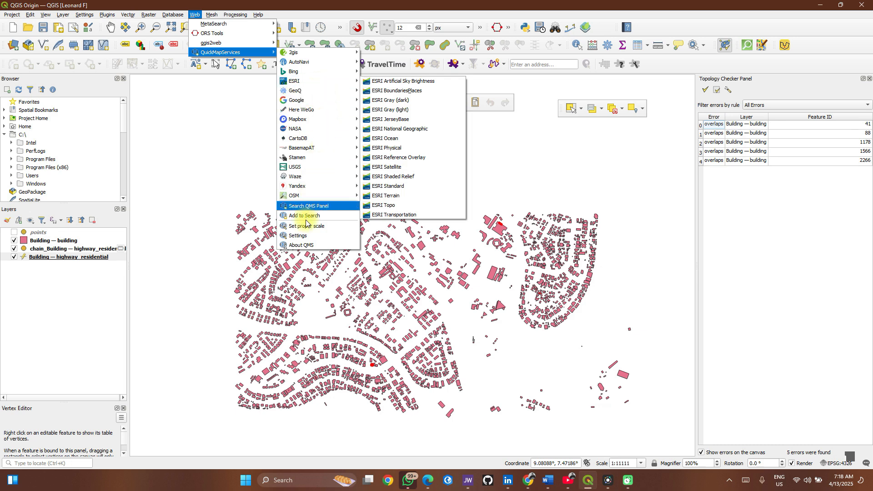
click(306, 235)
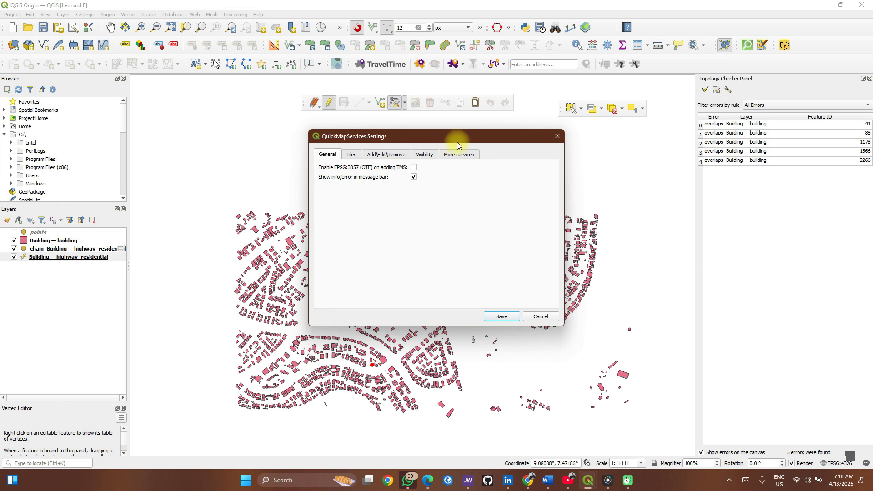
click(458, 155)
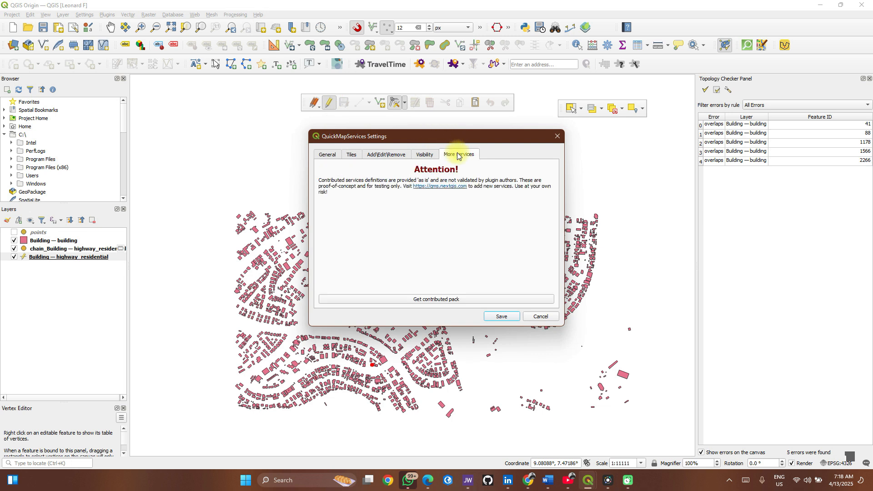
click(444, 300)
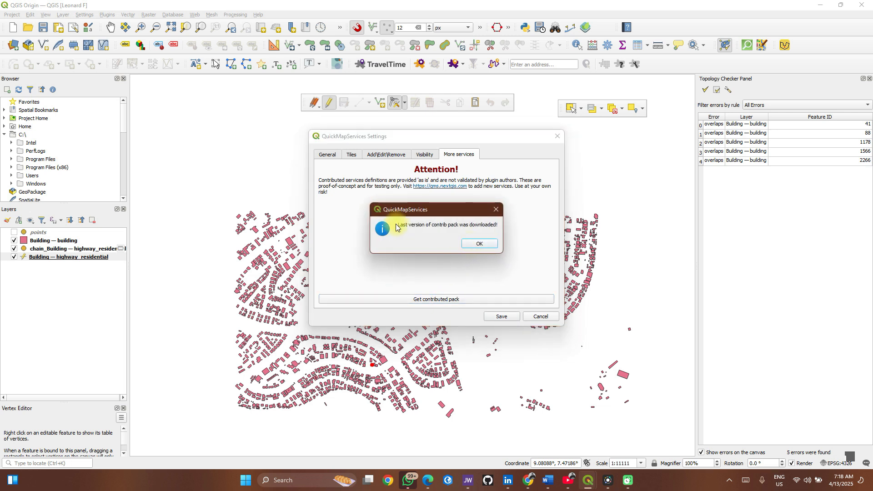
click(477, 244)
click(501, 316)
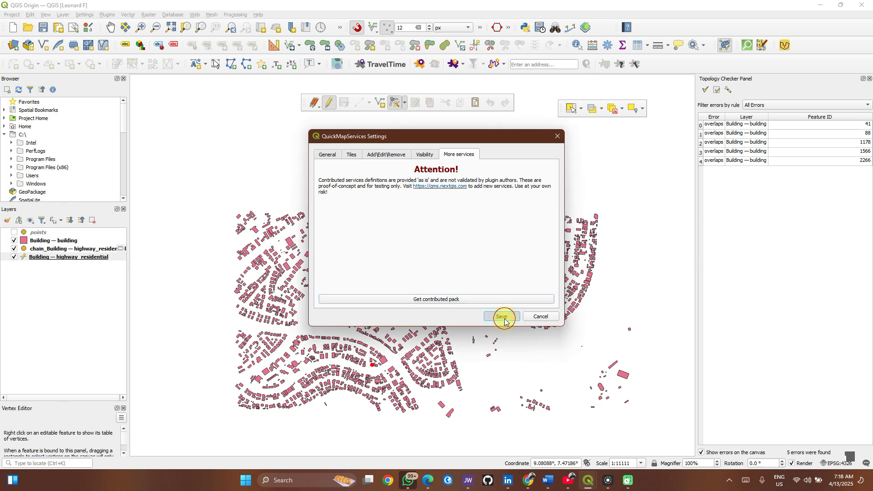
Step: Add the Google Hybrid basemap from QuickMapServices and hide its layer
click(194, 15)
mouse_move(261, 55)
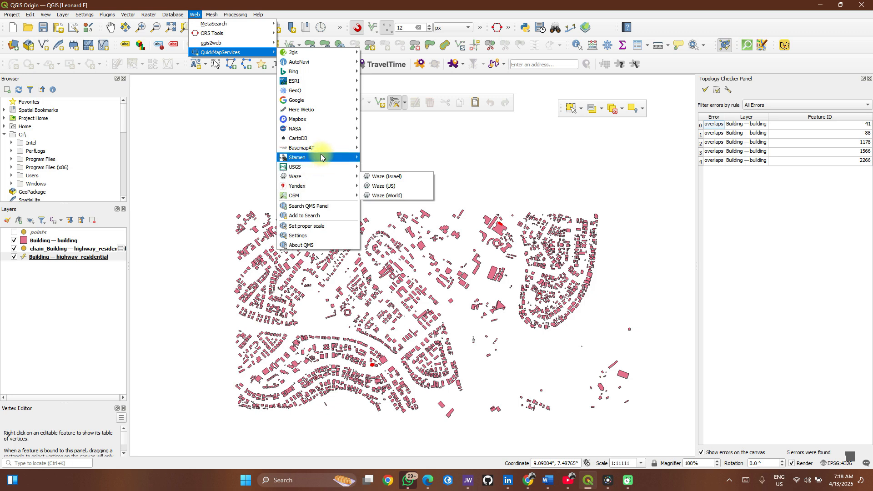
mouse_move(329, 98)
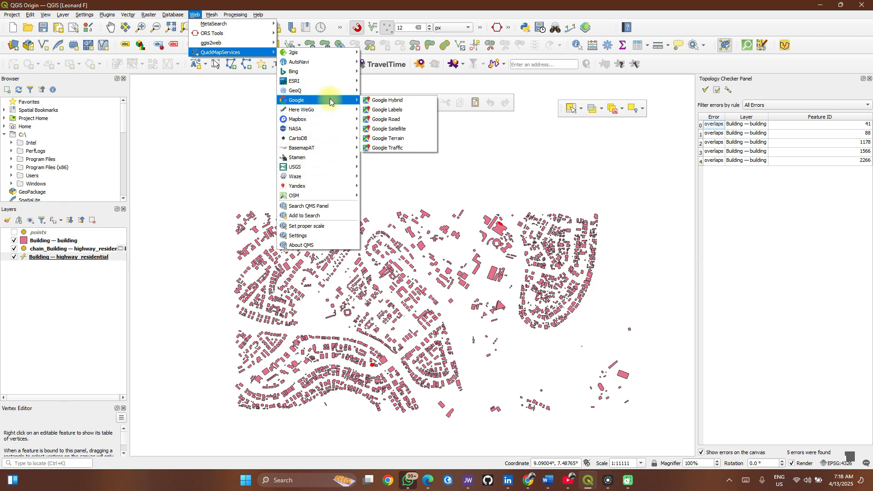
click(384, 103)
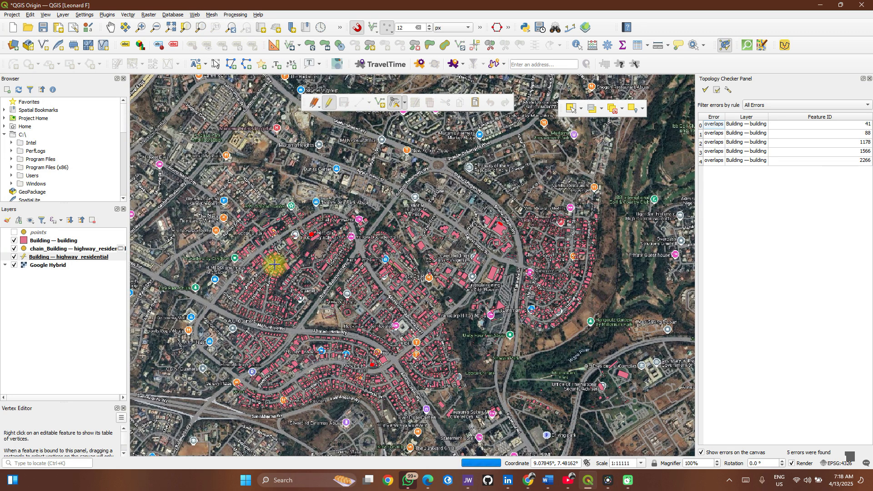
click(15, 267)
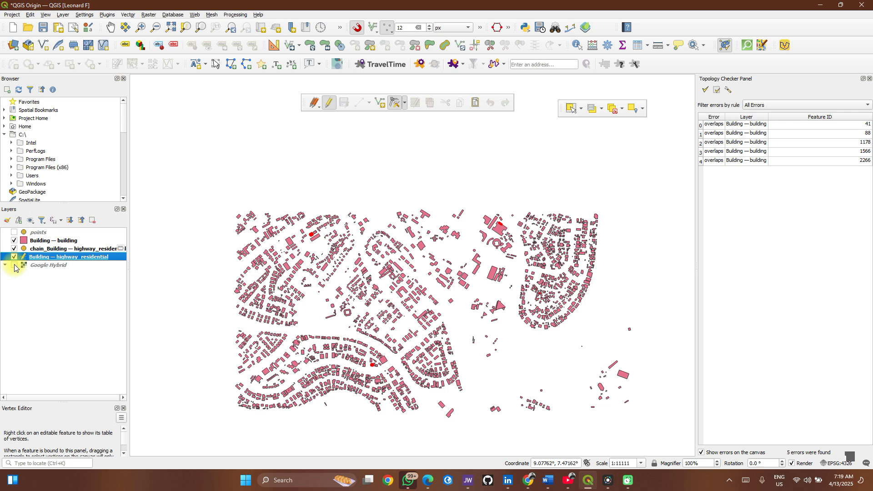
Step: Search the plugin manager for "quic", review the QuickOSM plugin details, and close the manager
click(106, 17)
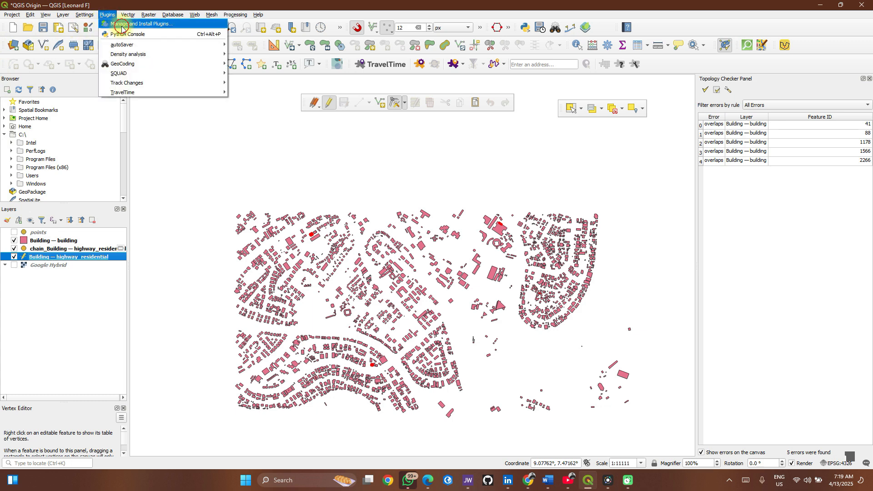
click(123, 26)
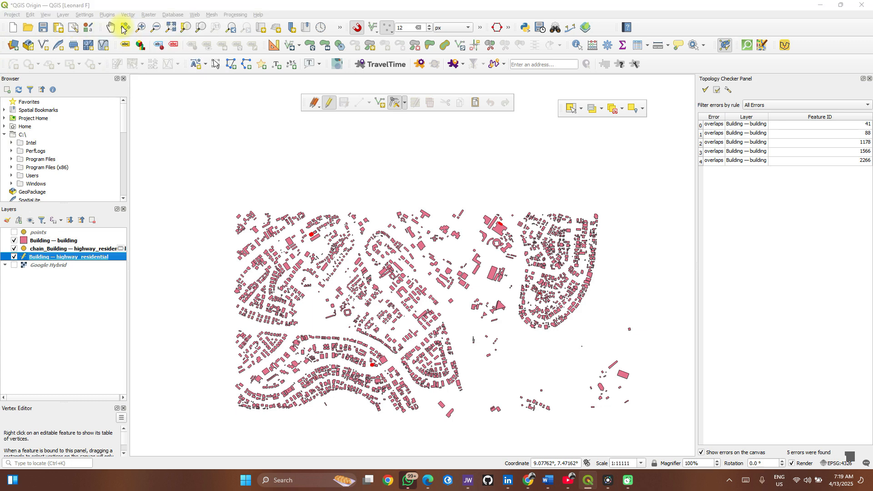
click(181, 24)
key(BackSpace)
key(BackSpace)
key(BackSpace)
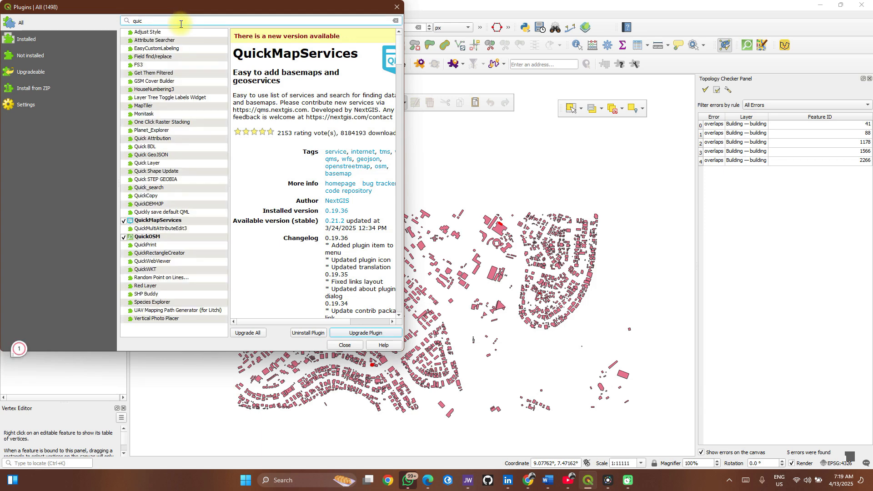
click(165, 237)
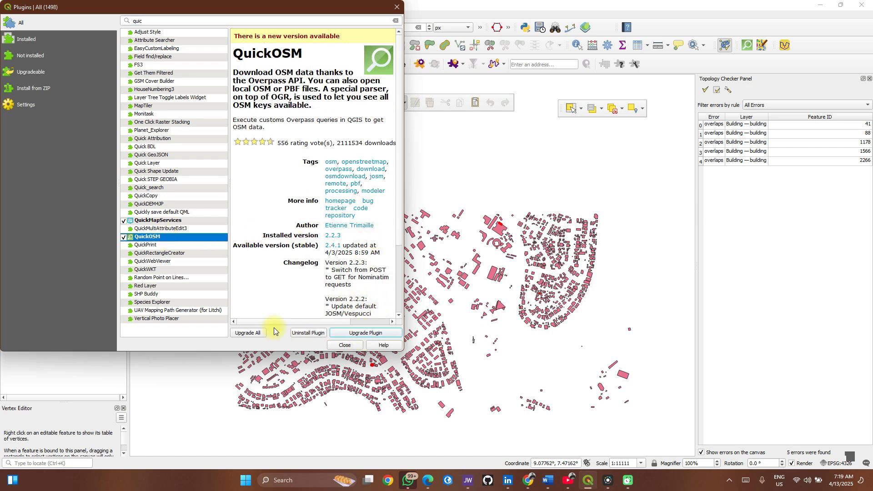
click(344, 345)
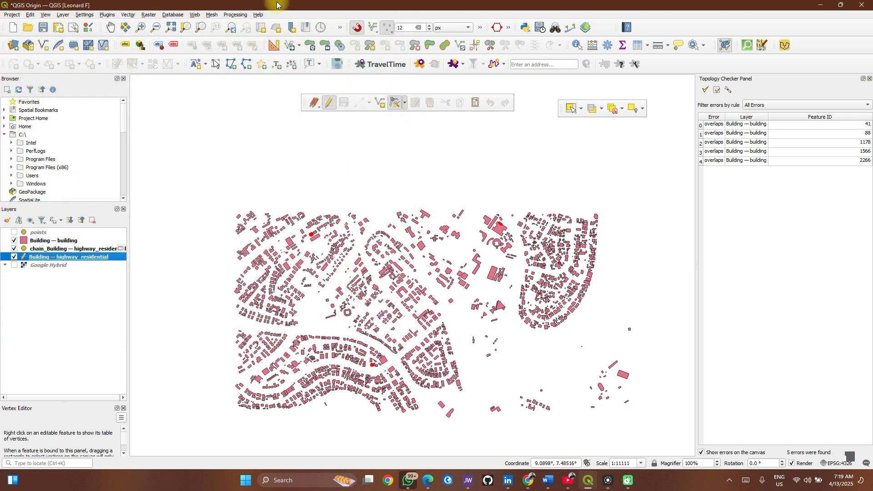
Step: Open the QuickOSM quick query and set its key to highway
click(196, 15)
mouse_move(130, 16)
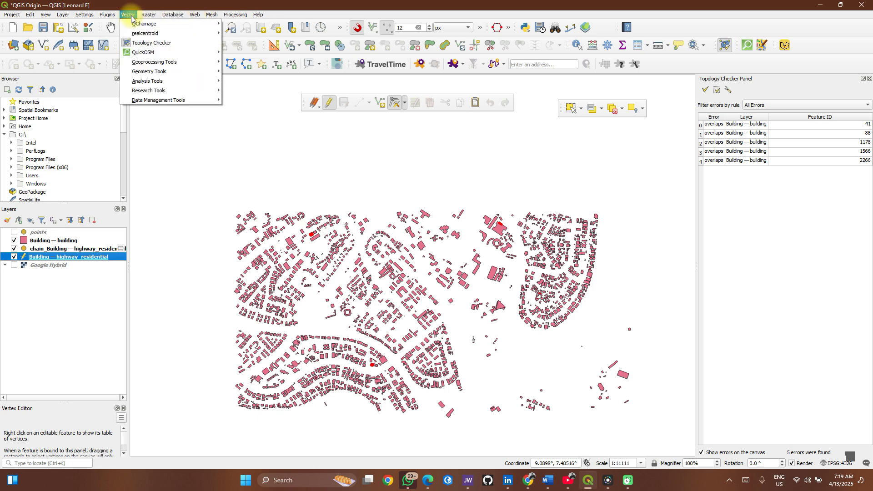
mouse_move(135, 59)
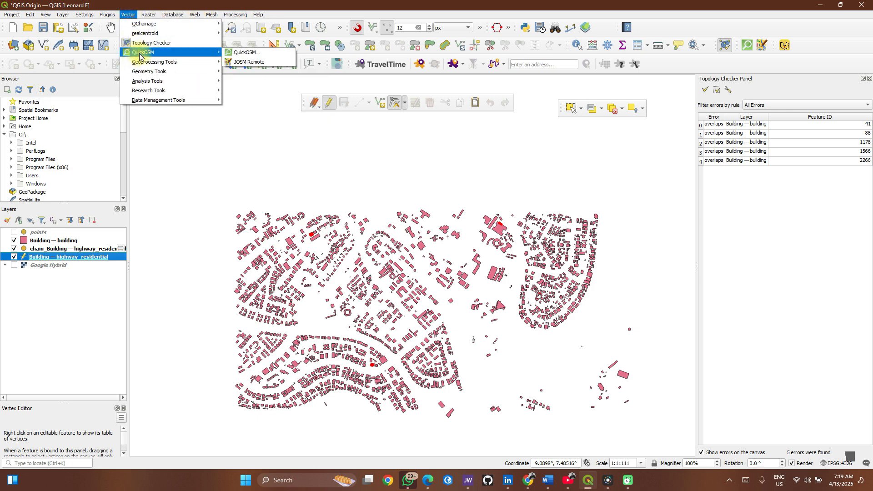
click(246, 53)
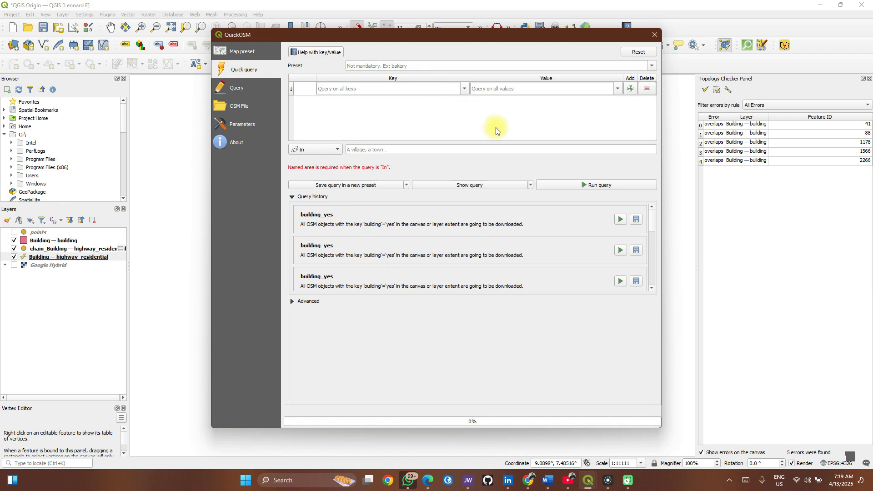
click(467, 88)
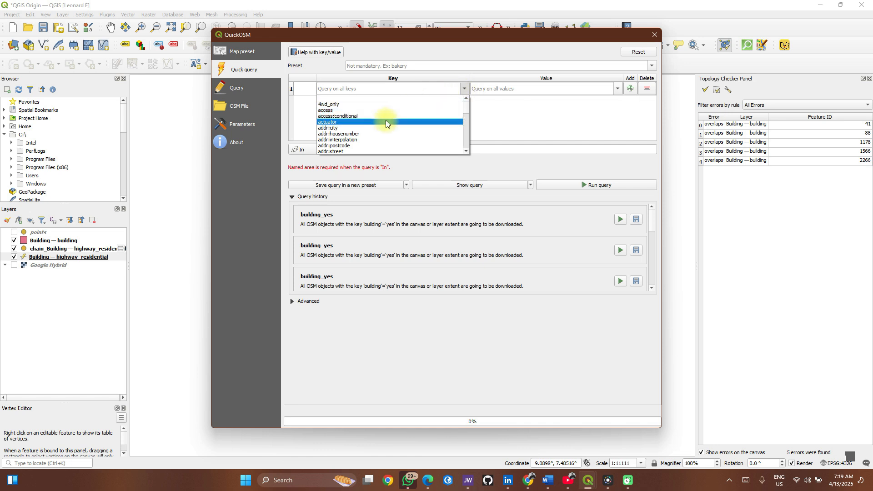
text(hi)
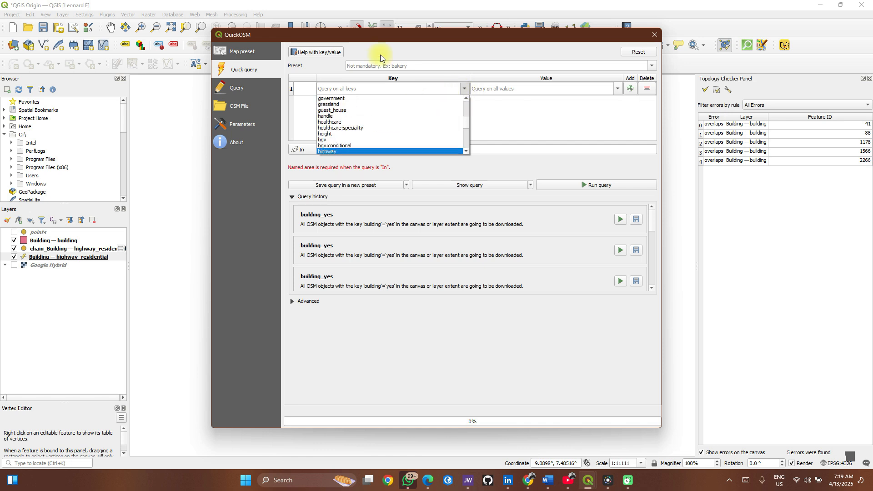
key(Return)
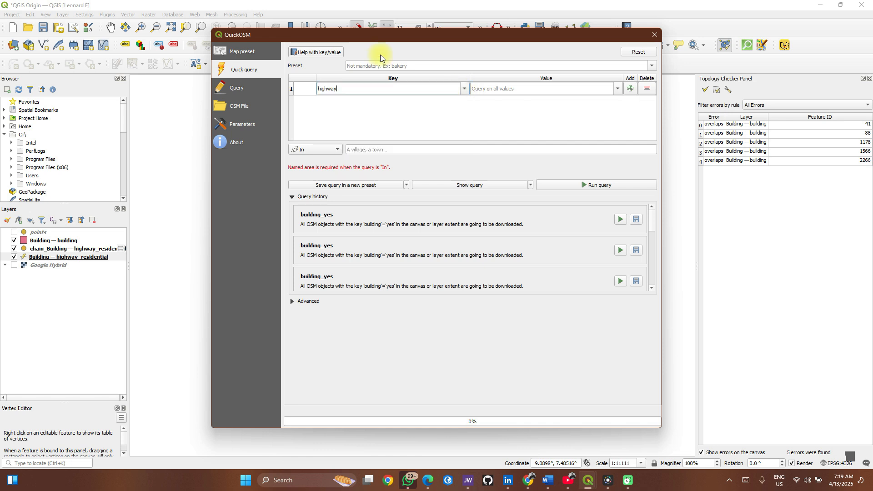
Step: Set the value for the highway key to service in the QuickOSM quick query
click(617, 89)
scroll(561, 129, down, 5)
scroll(561, 129, down, 5)
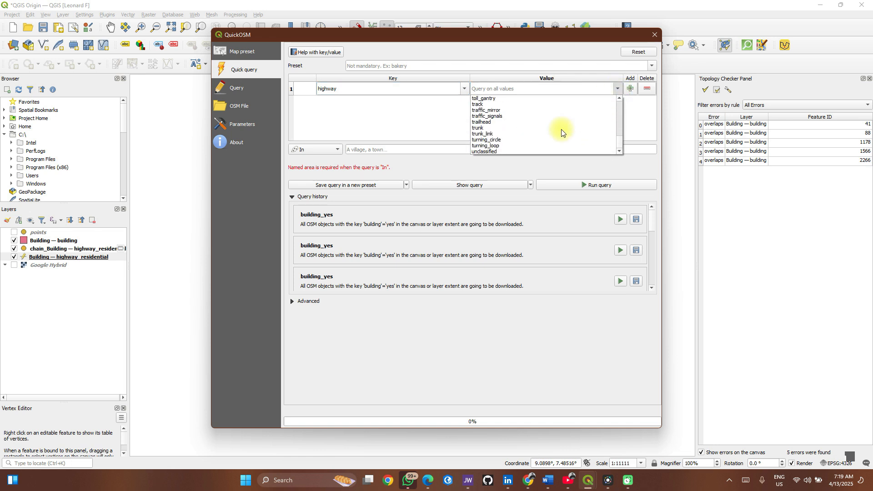
scroll(560, 129, up, 6)
scroll(561, 131, down, 2)
click(512, 132)
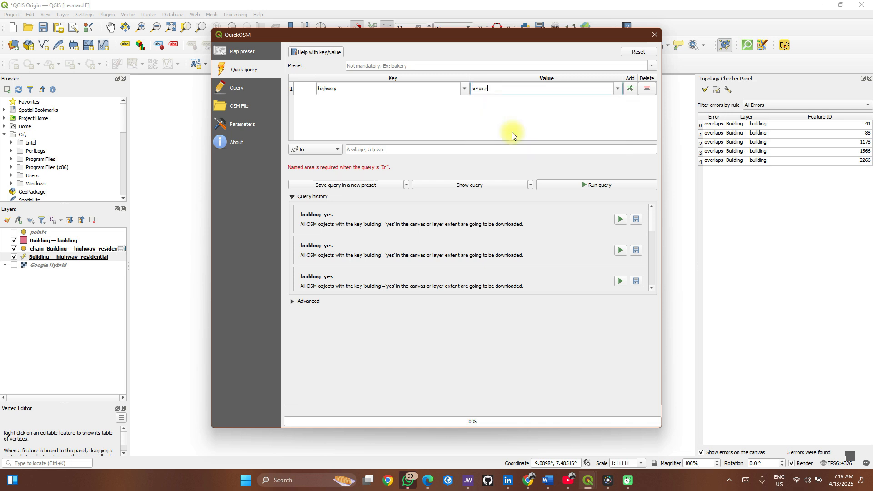
Step: Limit the highway=service query to the canvas extent, run it, and close QuickOSM
click(330, 146)
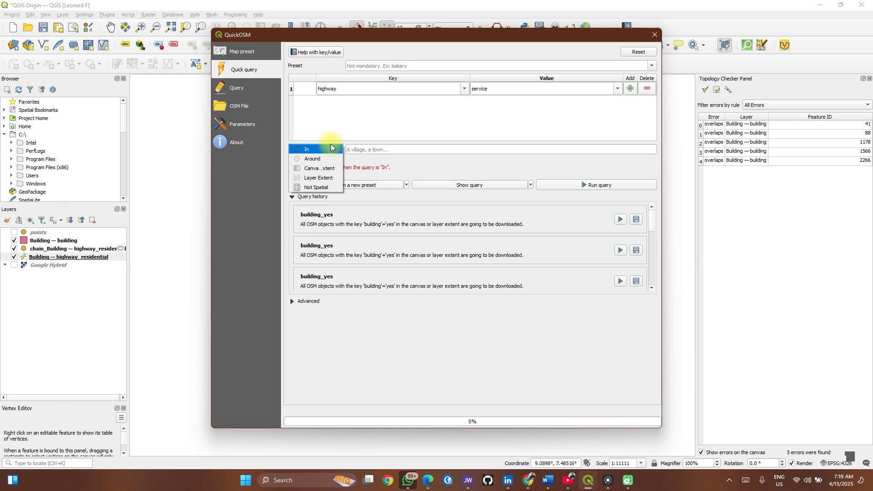
click(323, 171)
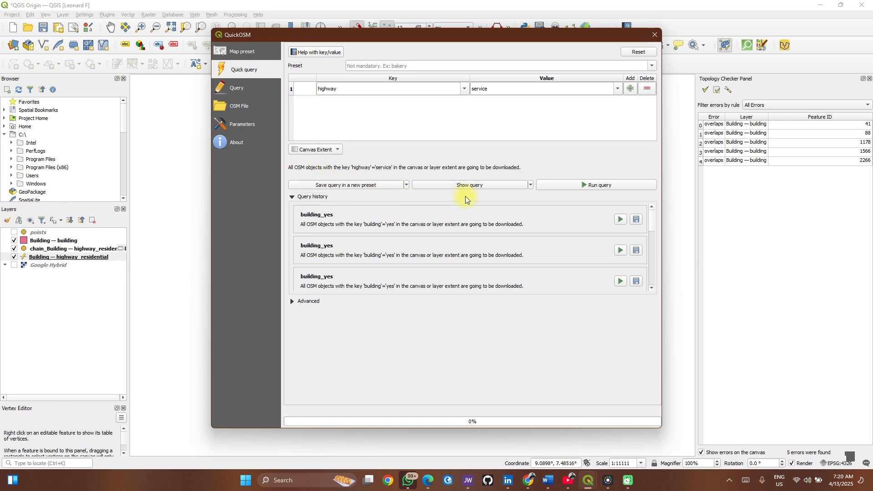
click(592, 185)
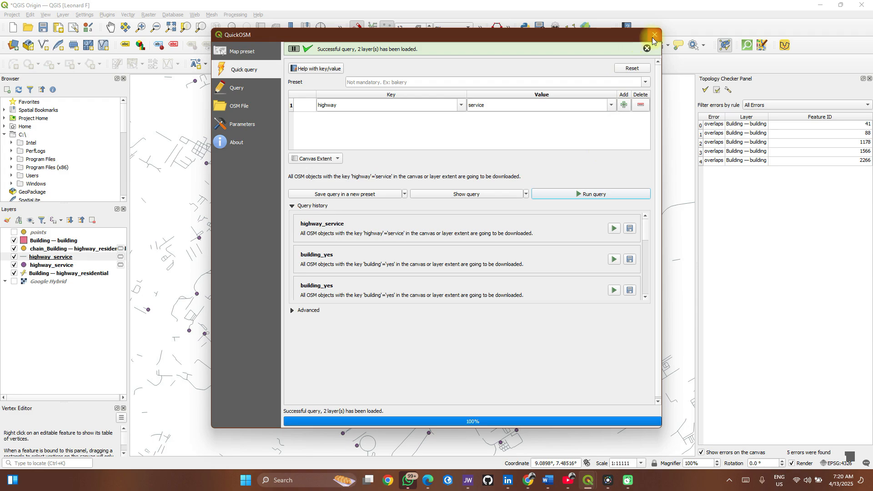
click(653, 36)
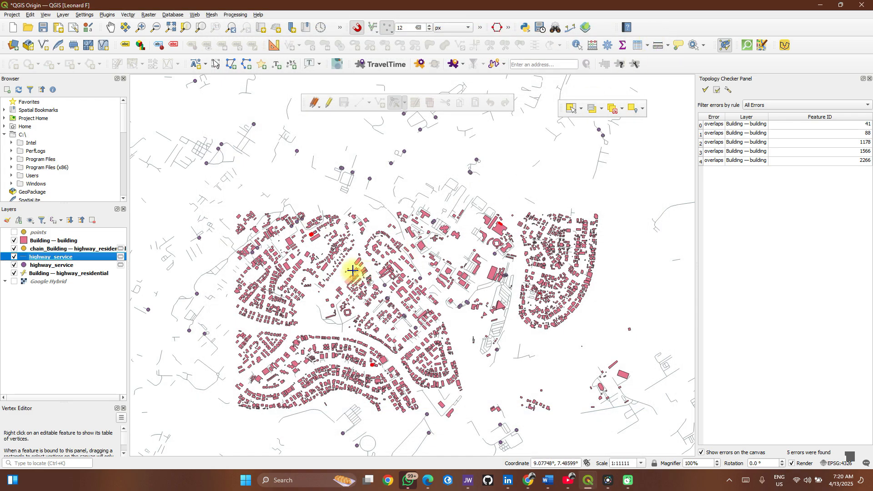
Step: Examine the downloaded highway_service lines and points around the buildings on the map
scroll(192, 263, up, 4)
scroll(191, 264, down, 3)
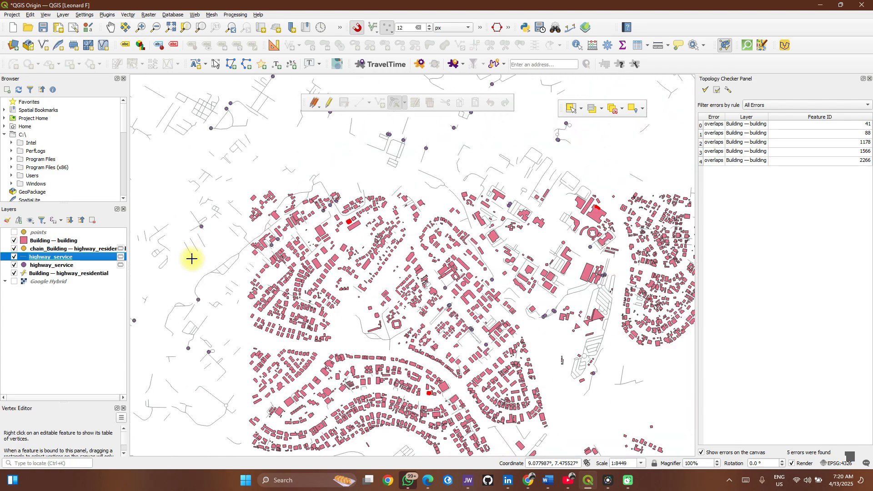
scroll(170, 136, up, 2)
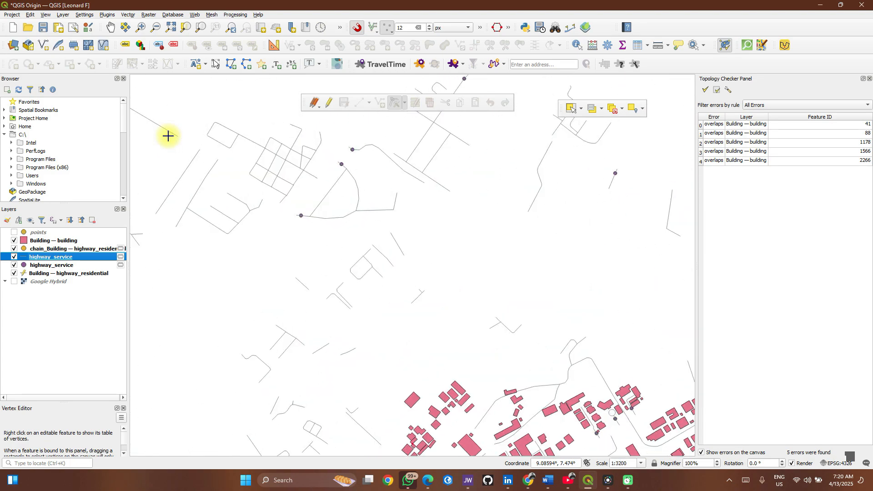
scroll(168, 136, down, 2)
scroll(334, 217, down, 2)
scroll(336, 221, down, 1)
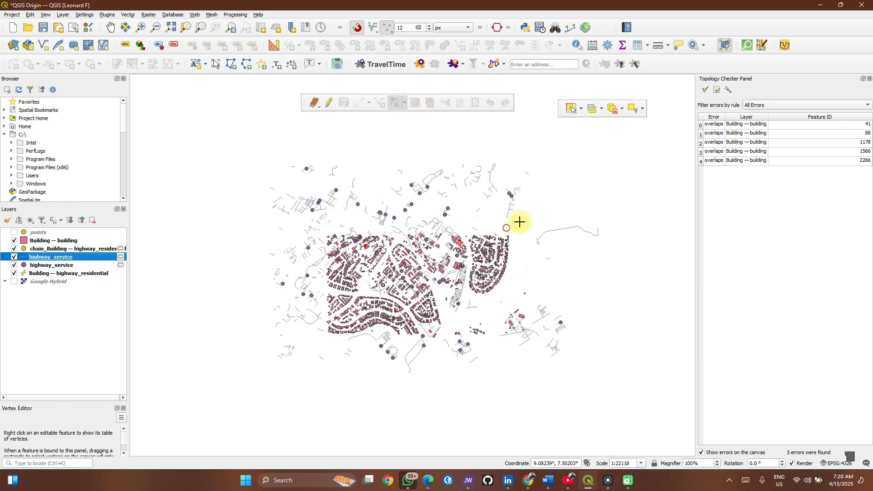
scroll(522, 213, up, 2)
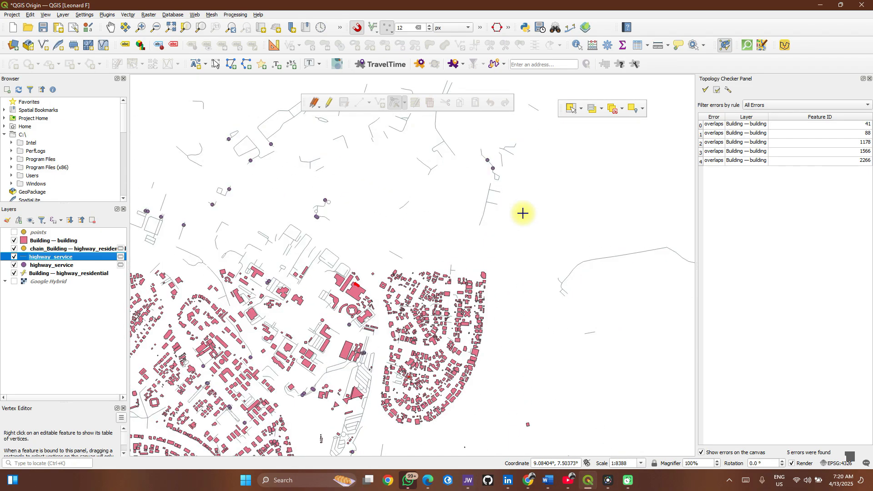
scroll(522, 213, down, 1)
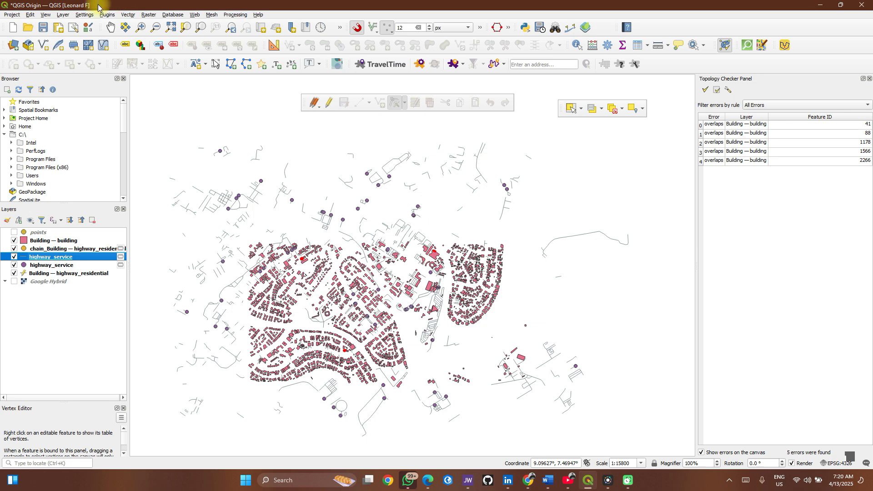
Step: Search the plugin manager for "mmq", enable the mmqgis plugin, review its details, and close the manager
click(107, 15)
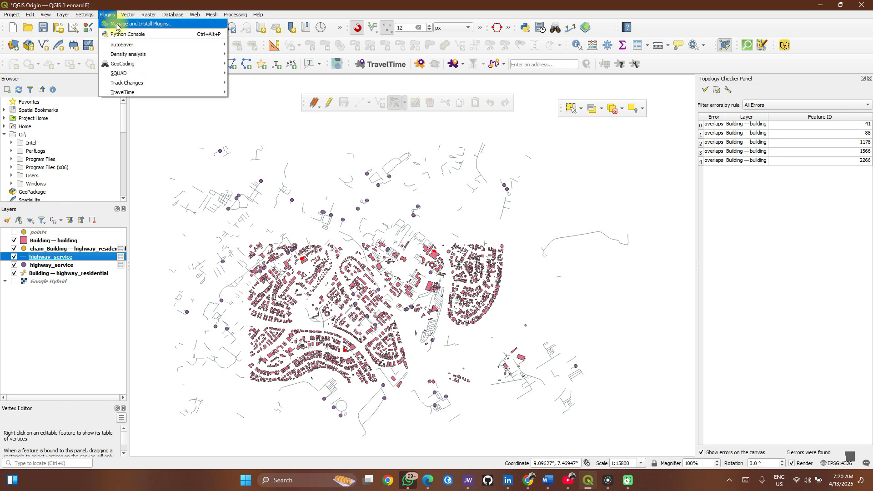
click(116, 25)
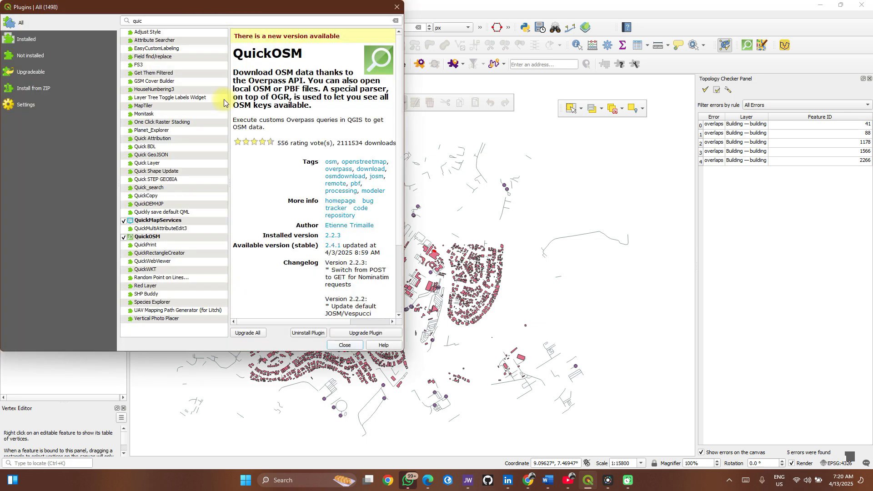
click(221, 24)
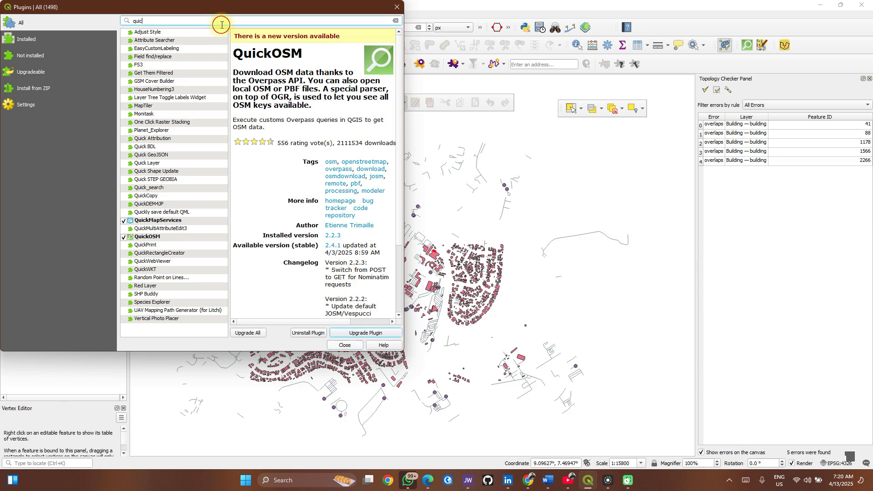
key(ctrl+BackSpace)
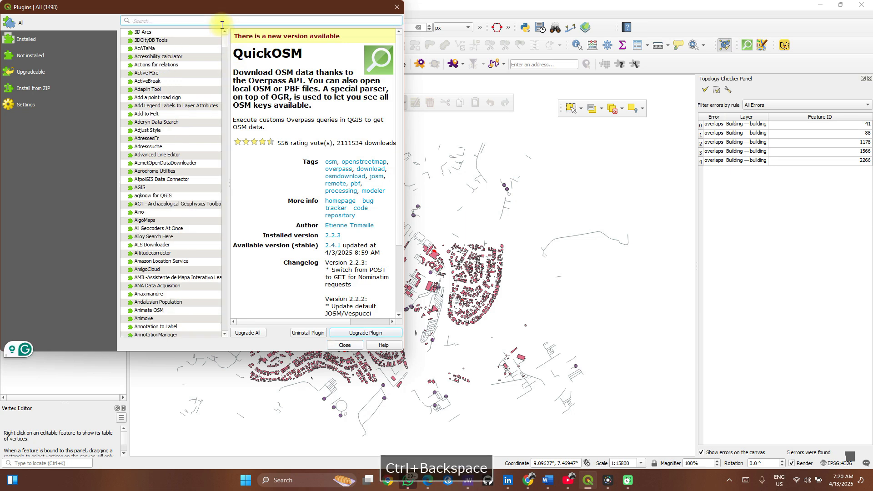
text(mmq)
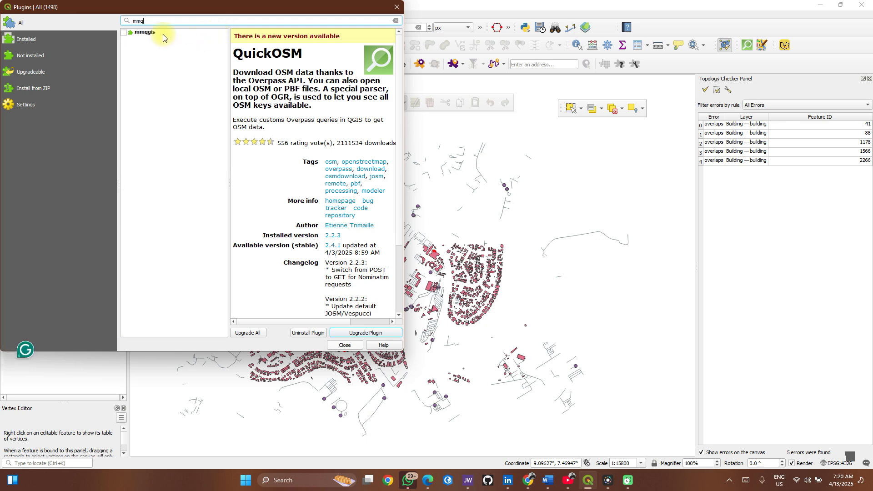
click(125, 32)
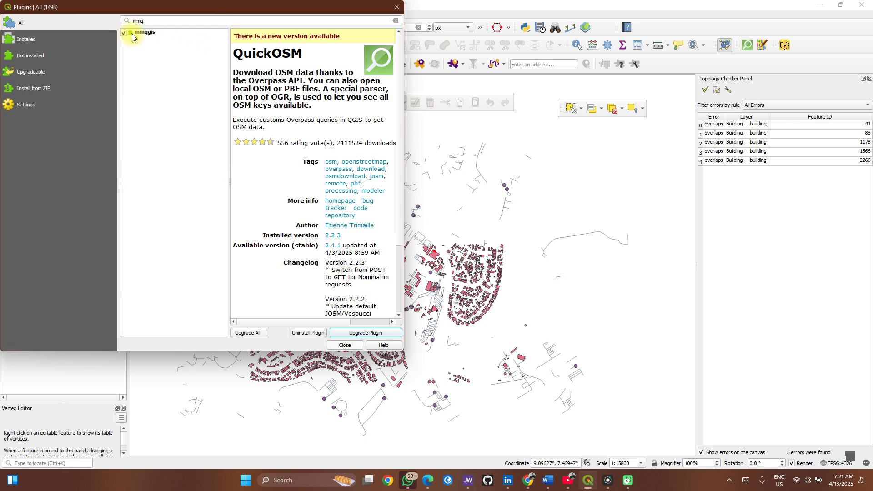
click(139, 34)
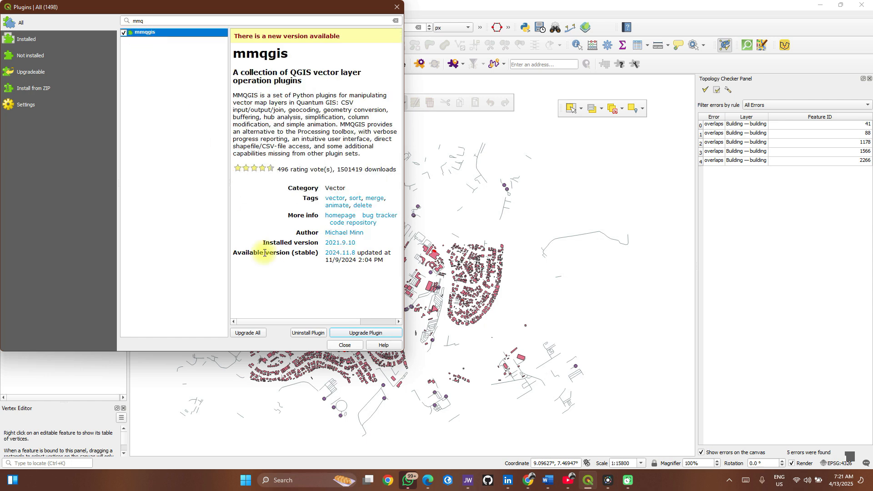
click(346, 346)
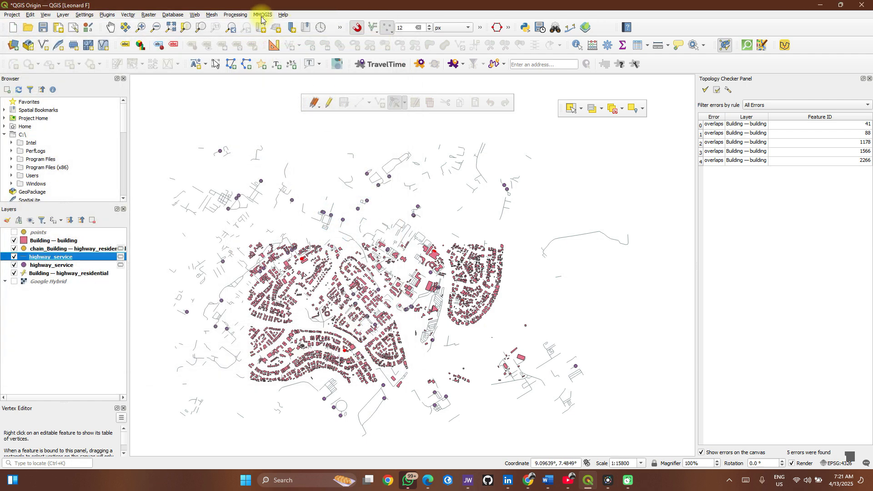
Step: Look over the MMQGIS Geocode CSV with Web Service dialog, close it, and return to the geocoding tools
click(262, 15)
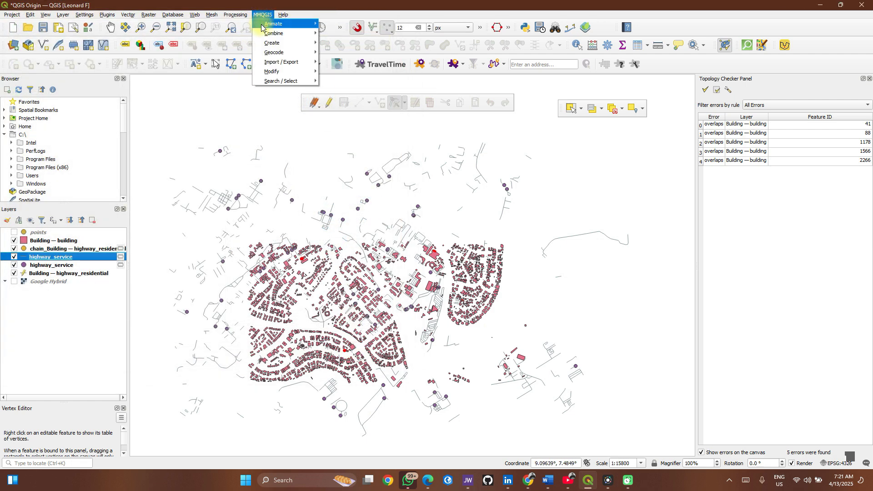
mouse_move(273, 53)
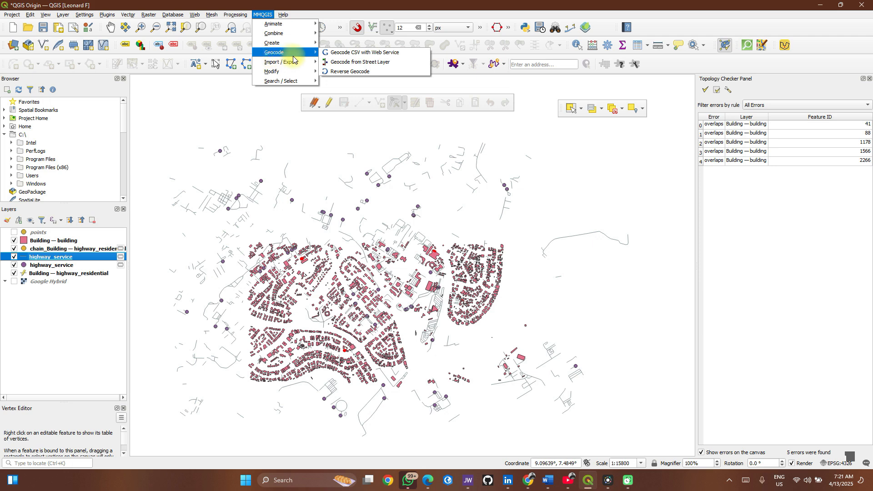
mouse_move(283, 14)
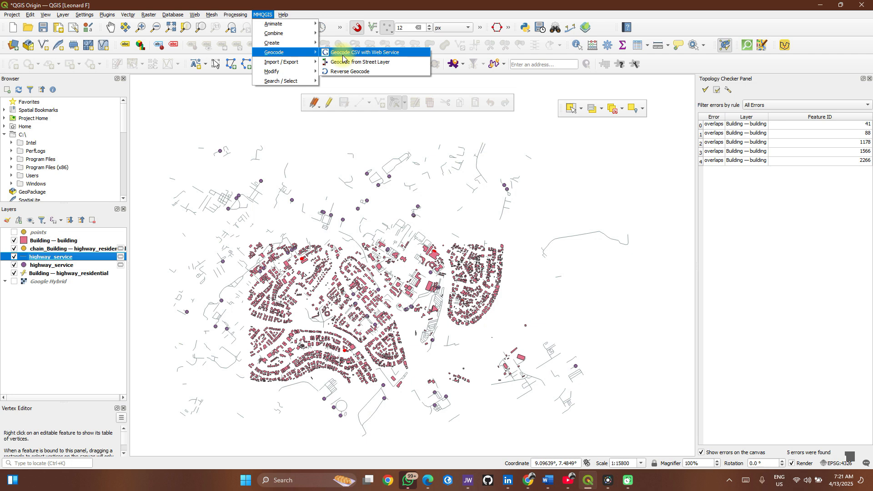
click(342, 54)
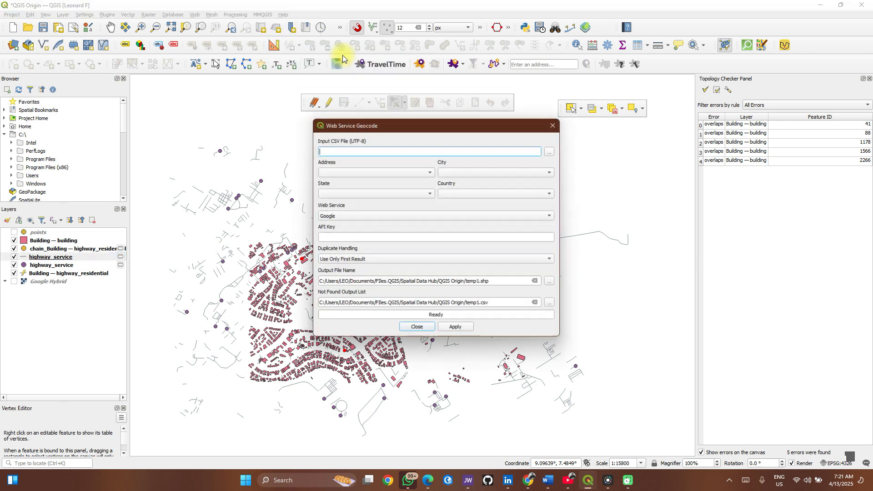
click(557, 123)
click(262, 15)
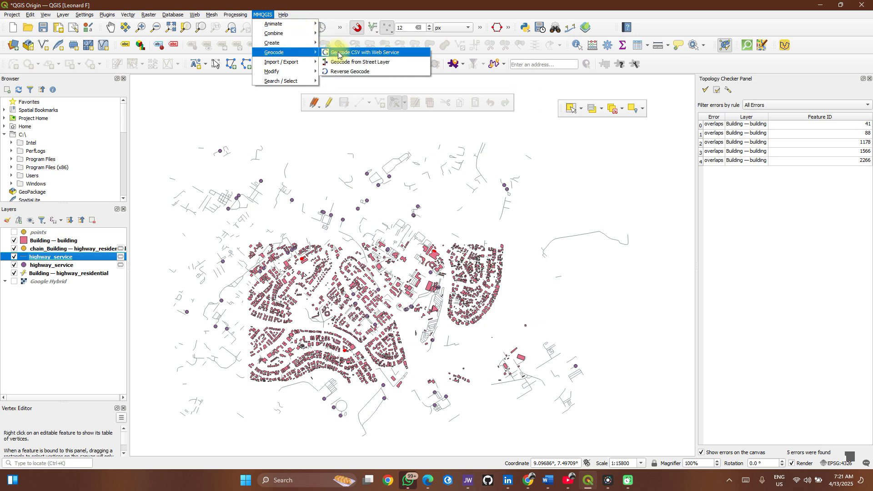
Step: Try MMQGIS Reverse Geocode options with chain_Building — highway_residential as input and OpenStreetMap / Nominatim as web service, then close without applying
click(347, 71)
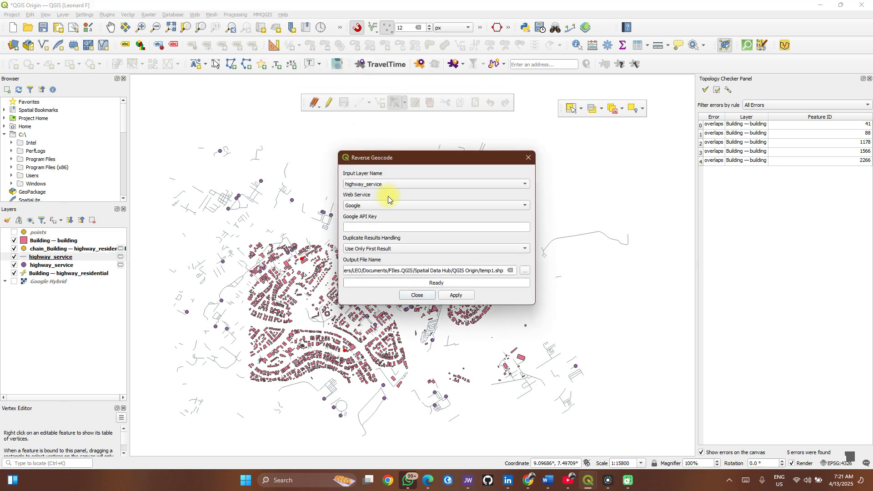
click(423, 181)
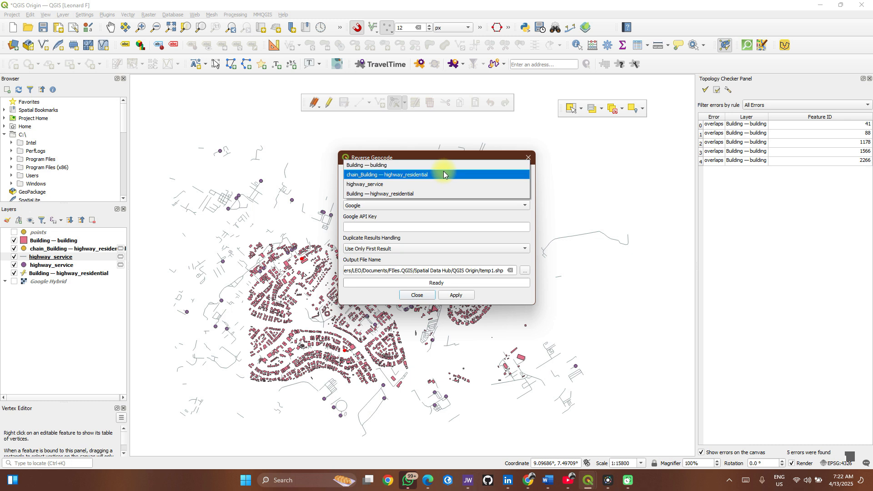
click(444, 174)
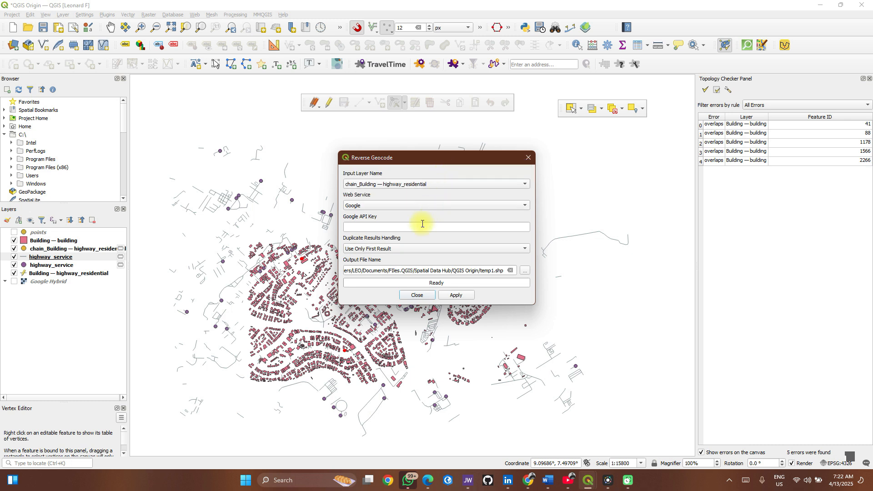
click(424, 206)
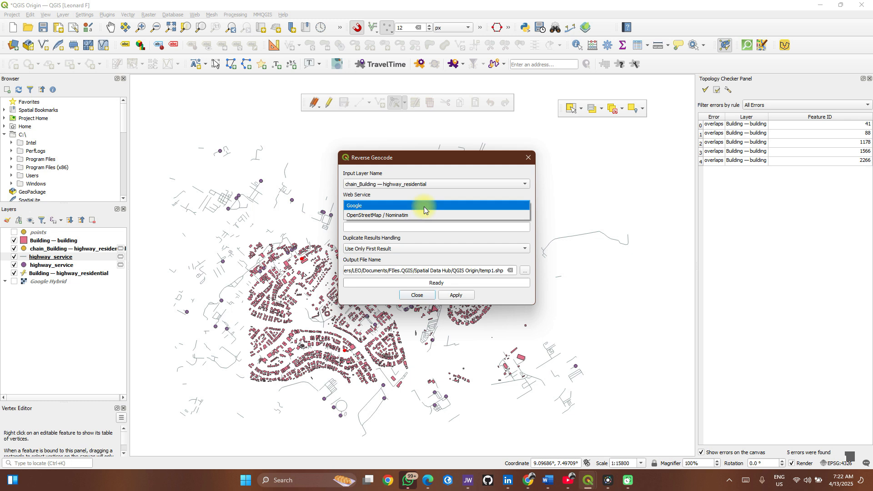
click(424, 216)
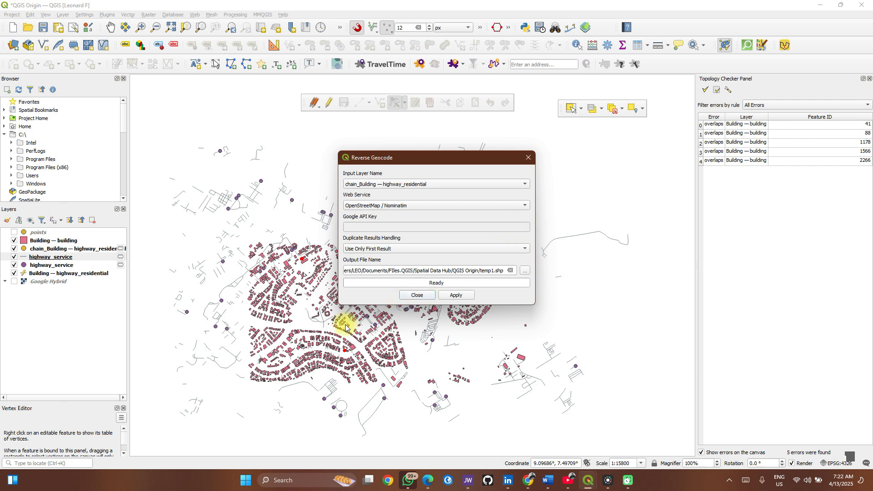
click(419, 296)
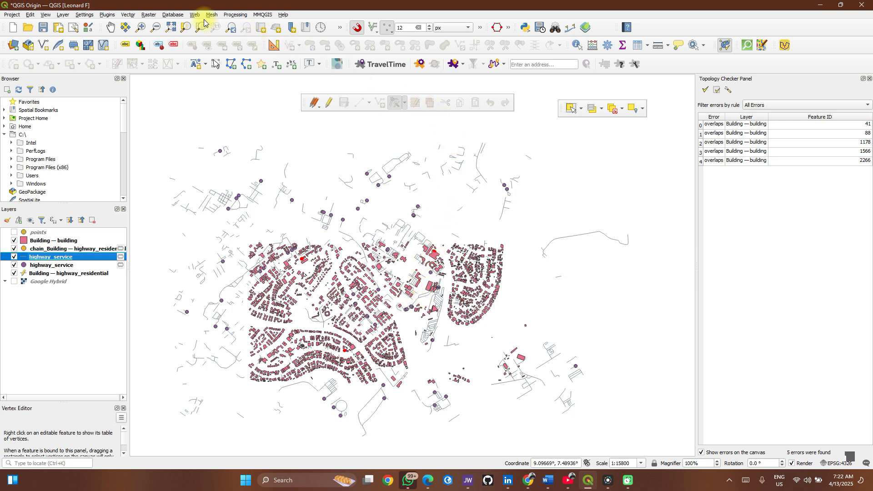
Step: Search the plugin manager for "qgis2", review the qgis2web plugin's details, and close the manager
click(104, 15)
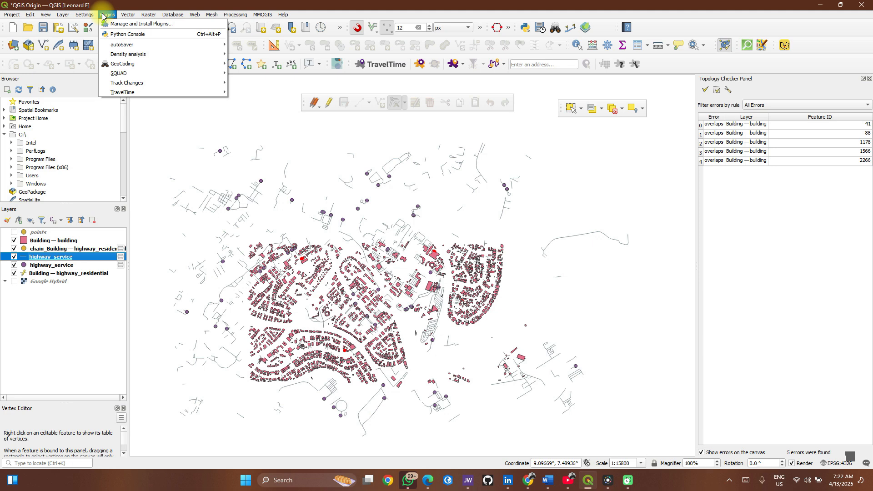
click(113, 24)
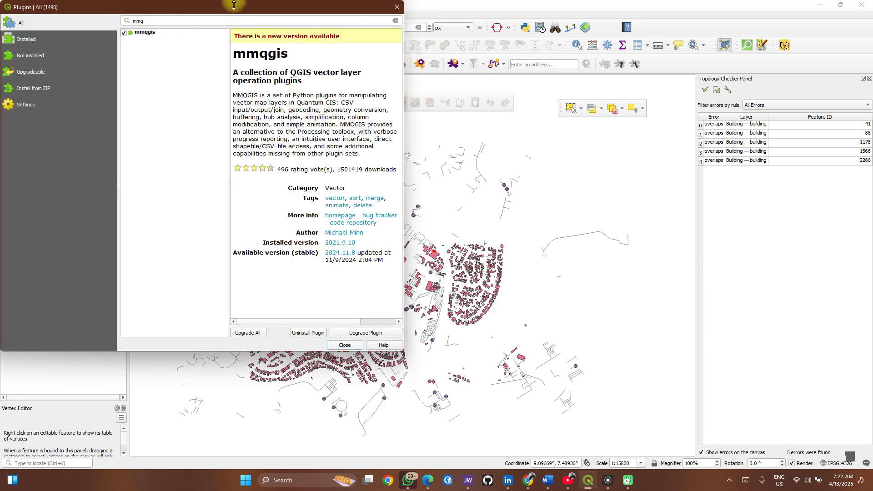
click(235, 20)
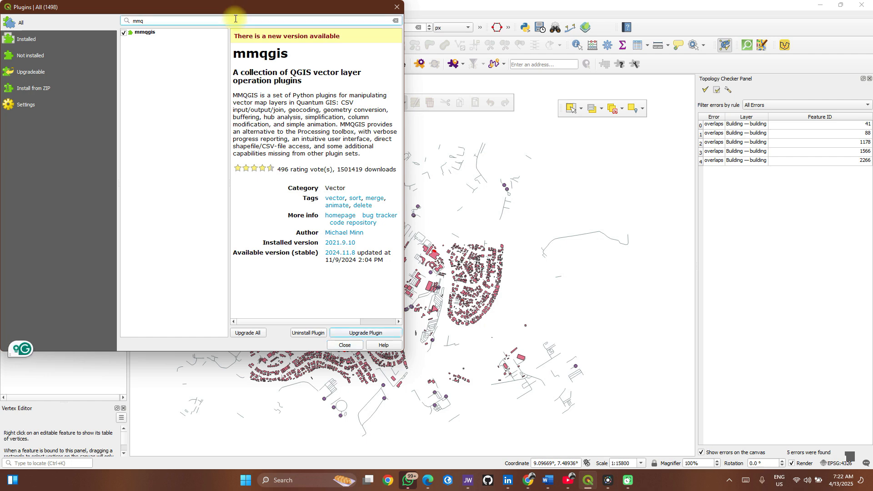
key(ctrl+BackSpace)
text(q)
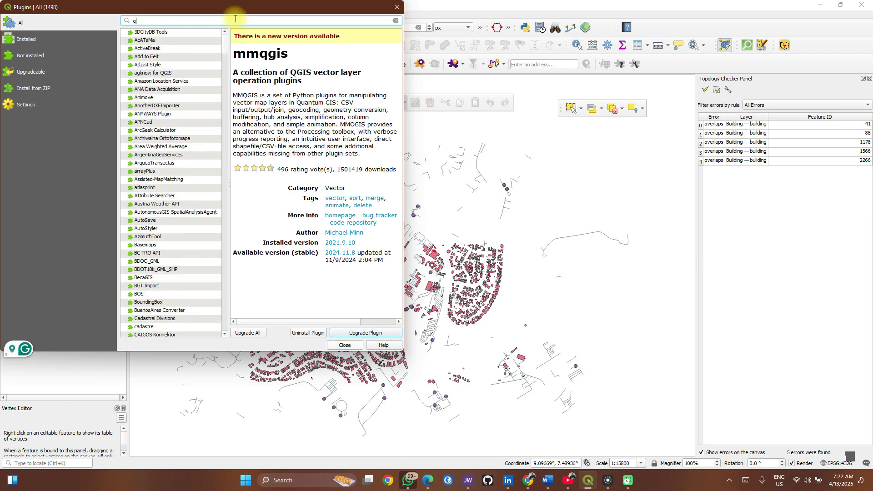
text(s)
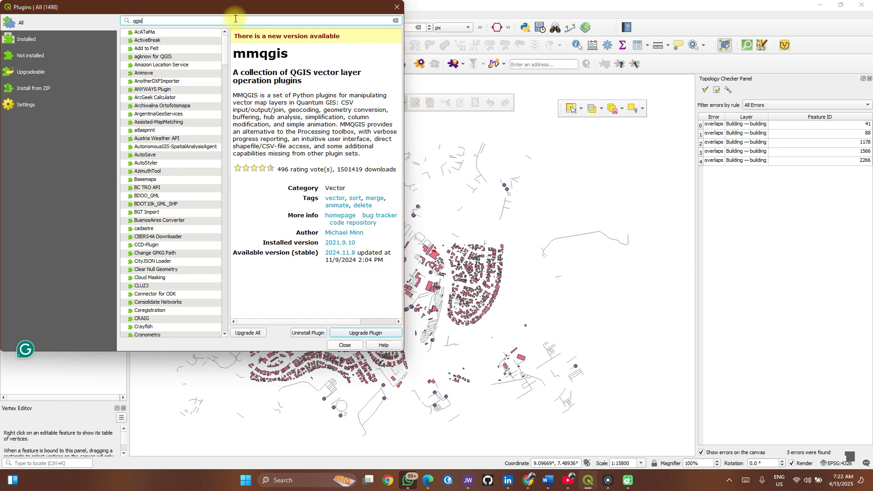
text(2)
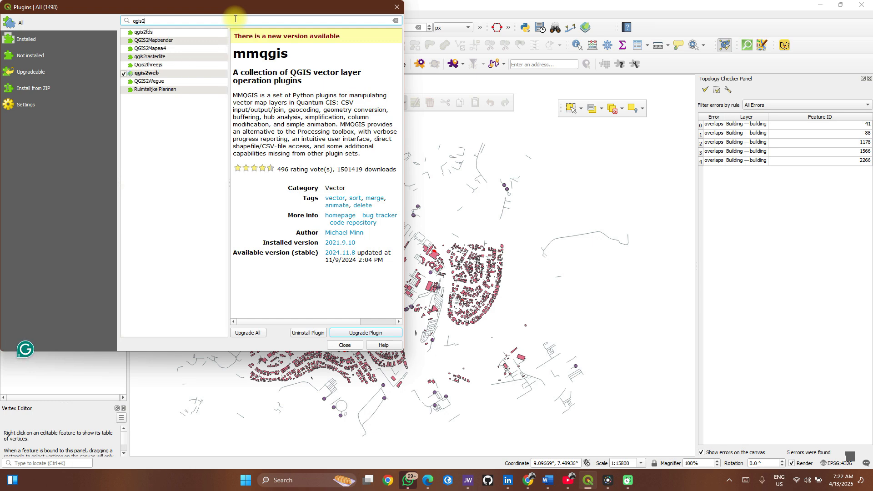
click(157, 74)
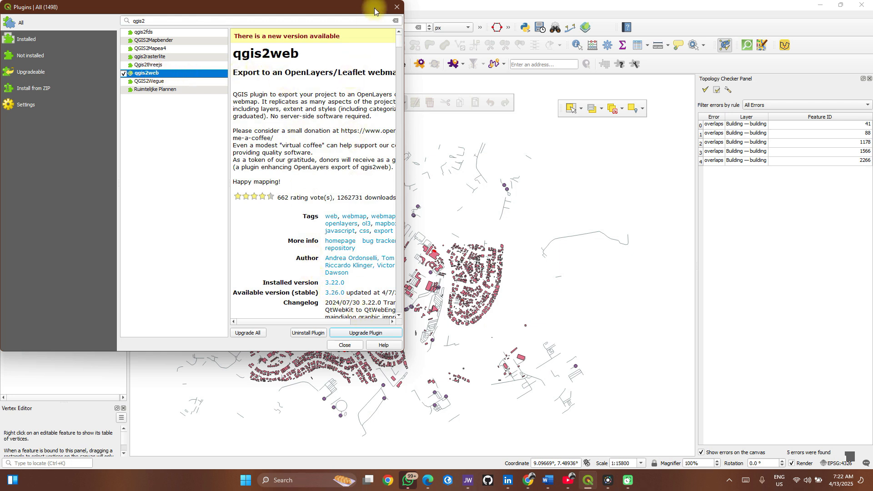
click(344, 345)
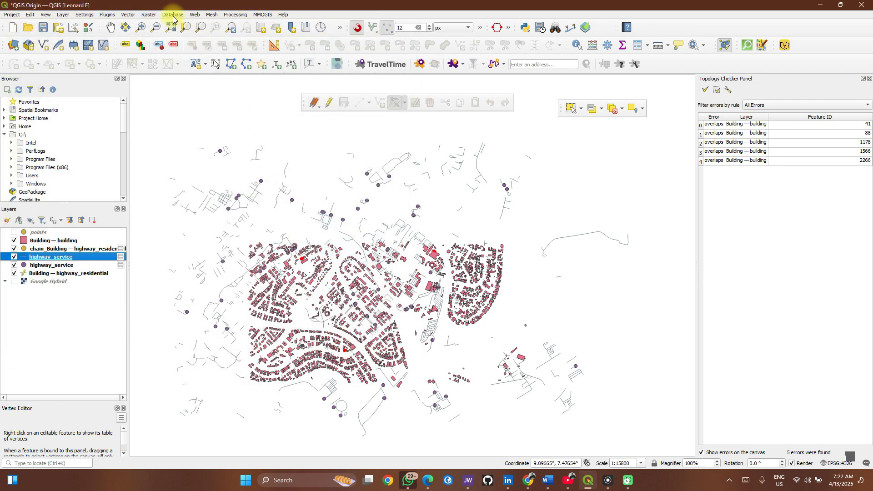
Step: Start qgis2web's Create web map, ignore the SSL errors, look over the Export to web map dialog, and close it
click(234, 15)
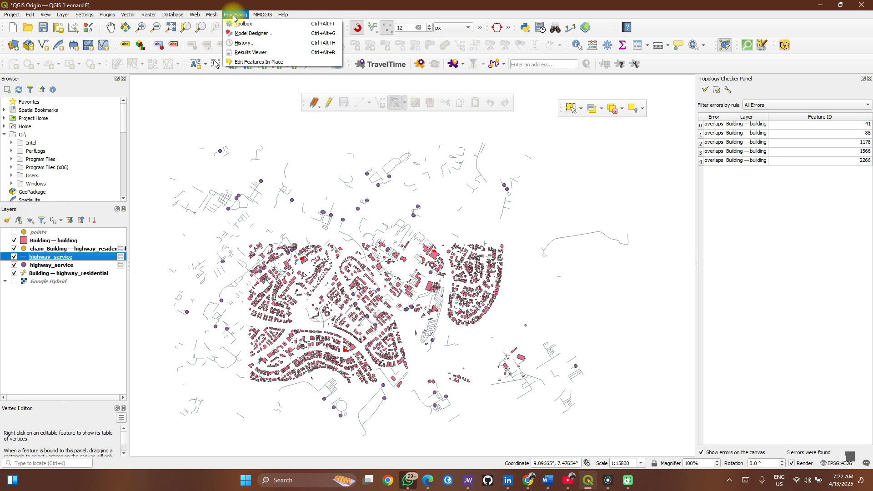
mouse_move(194, 17)
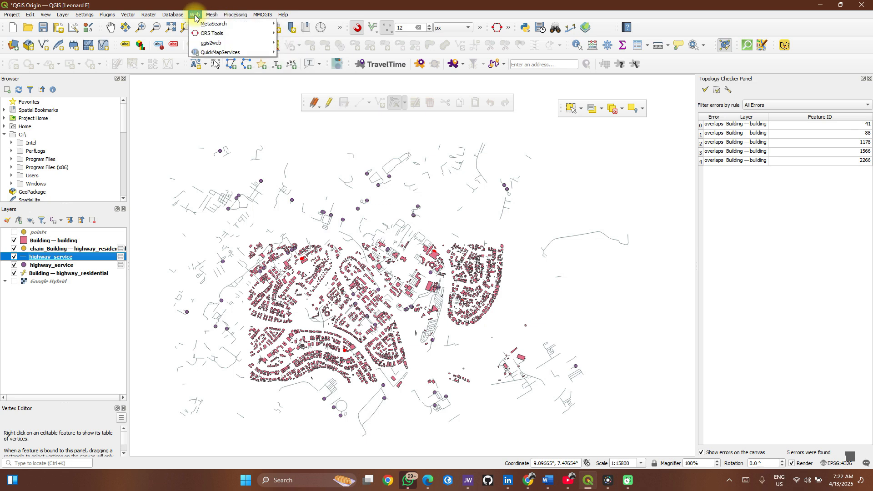
mouse_move(202, 42)
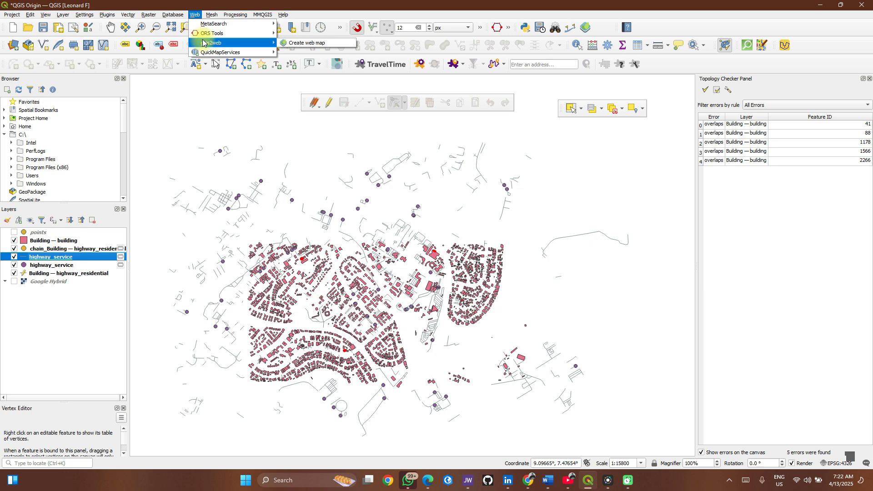
click(288, 44)
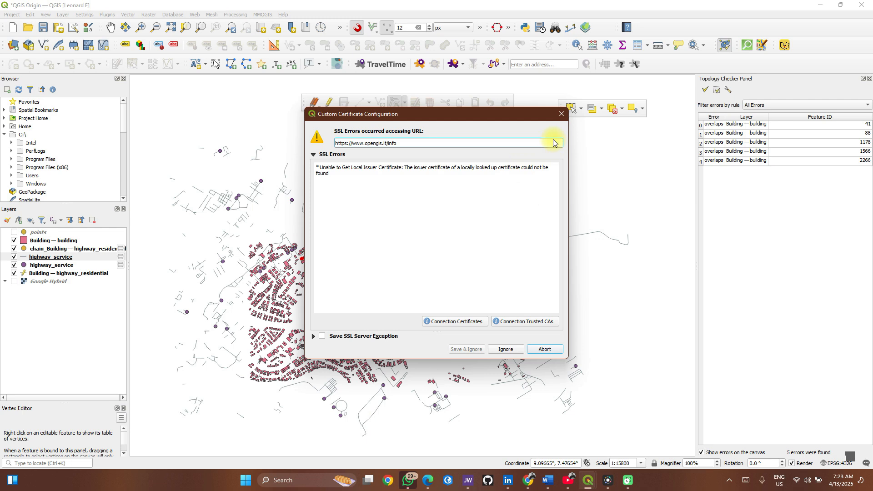
click(507, 351)
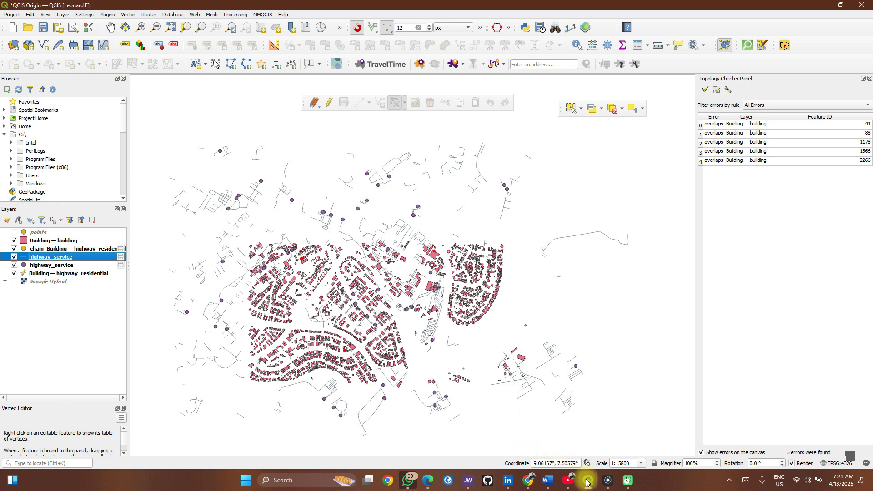
mouse_move(586, 481)
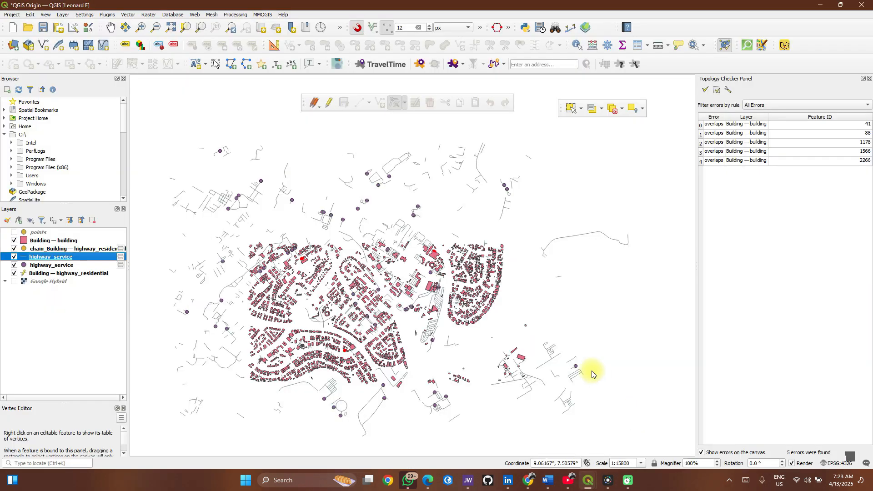
click(607, 481)
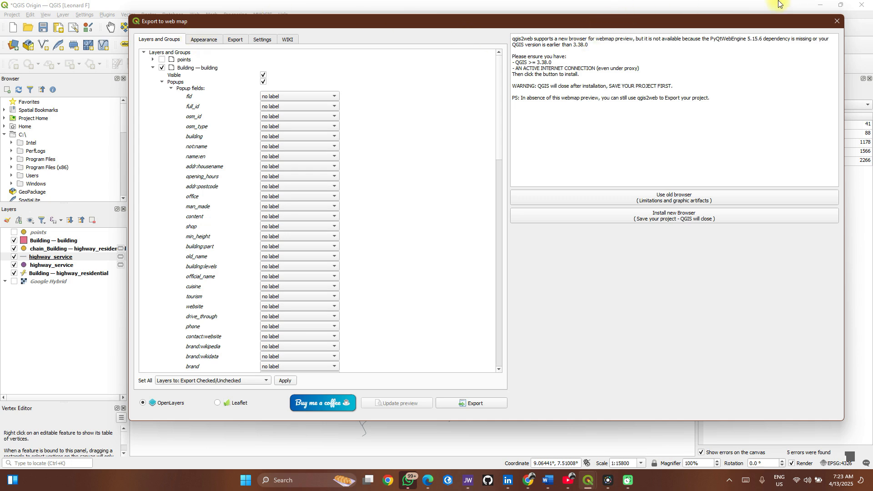
click(837, 22)
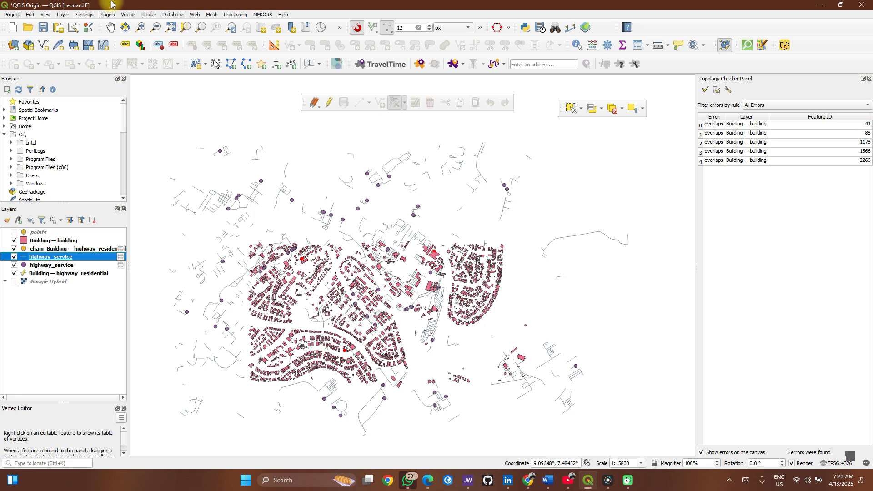
Step: Search the plugin manager for "opent", install the OpenTopography DEM Downloader plugin, and close the manager
click(107, 14)
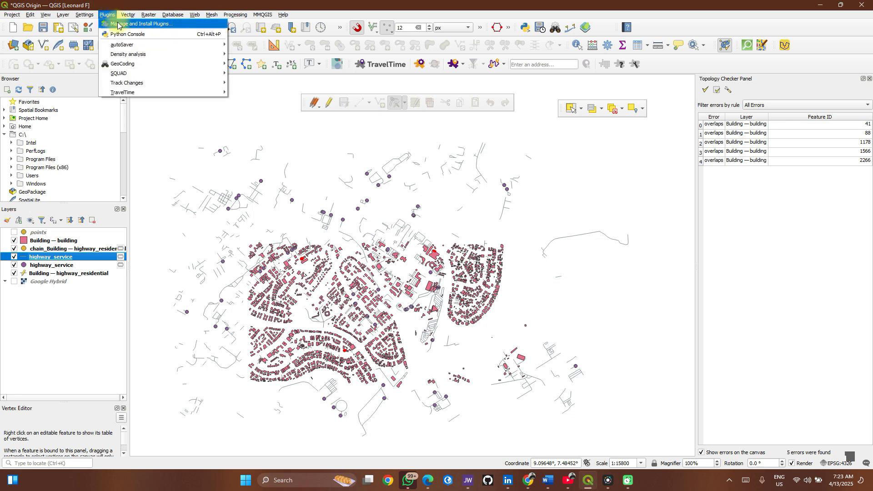
click(118, 24)
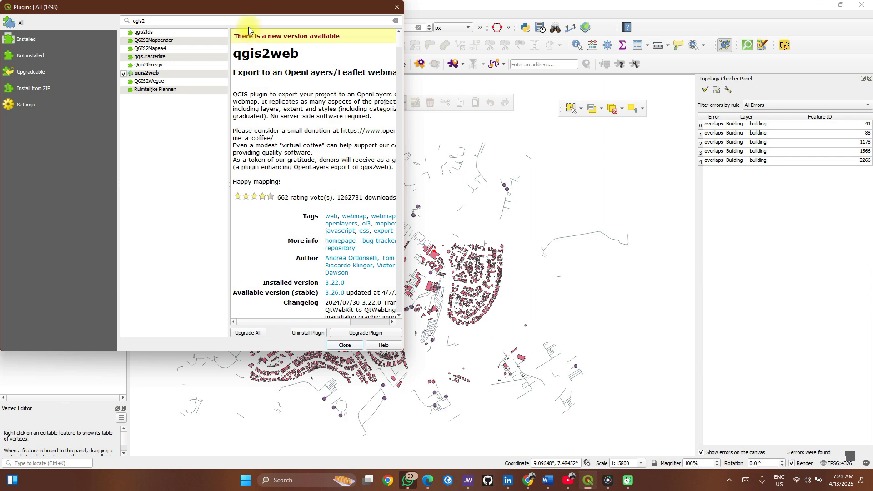
click(247, 20)
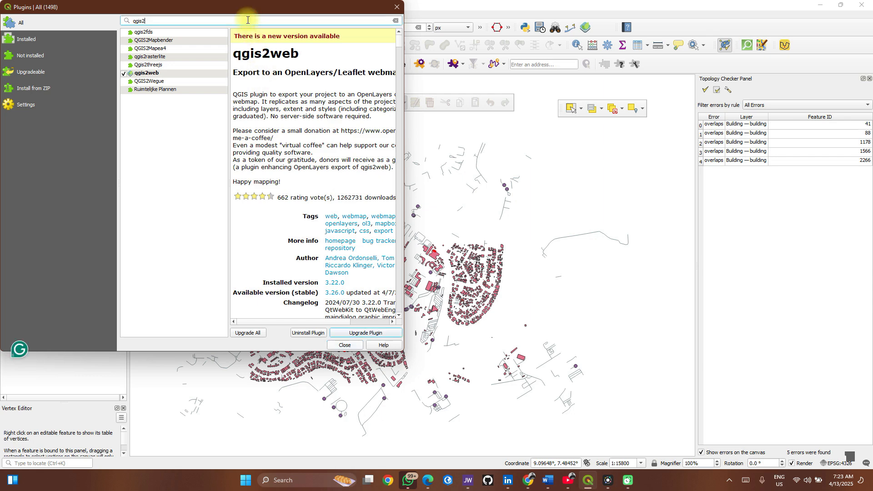
key(ctrl+a)
key(BackSpace)
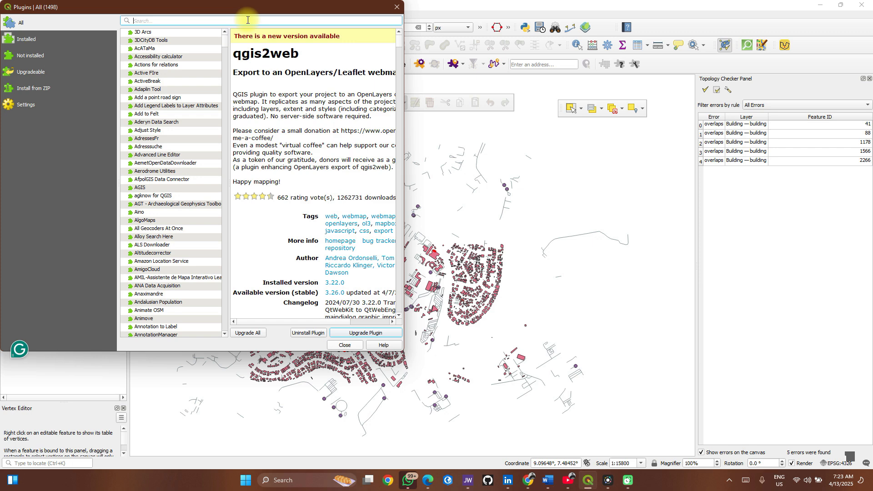
text(o)
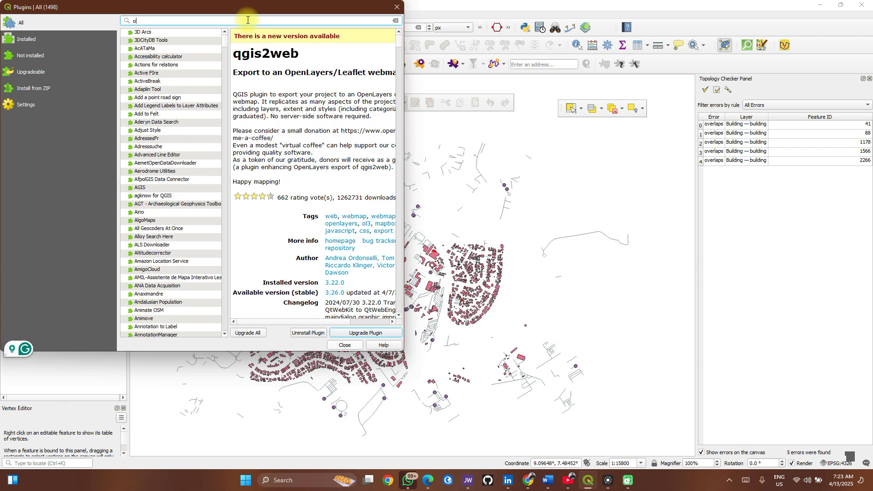
text(pen)
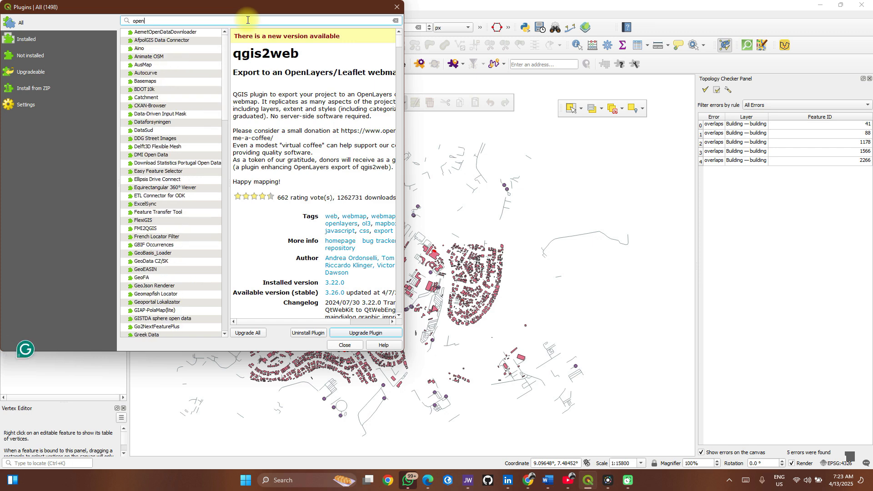
text(t)
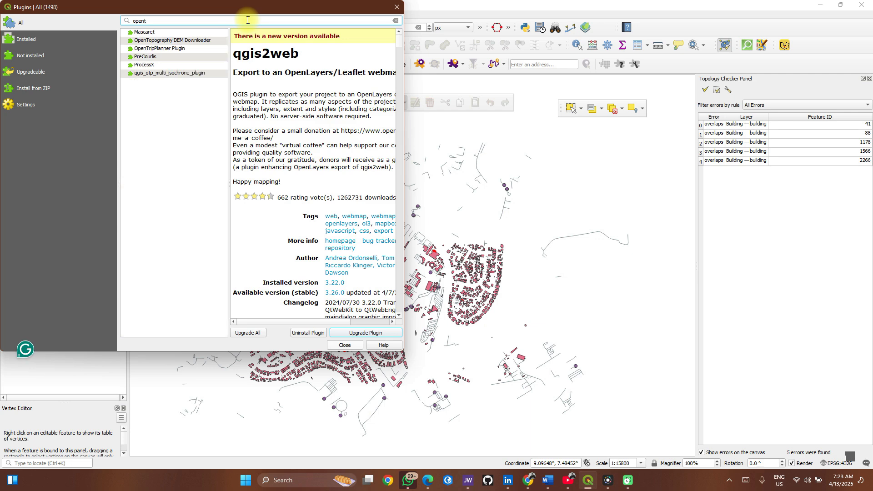
click(138, 41)
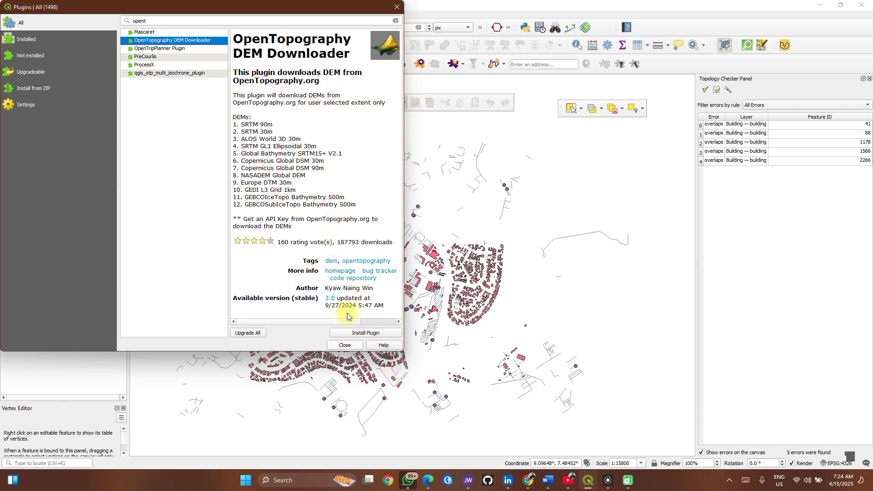
click(347, 333)
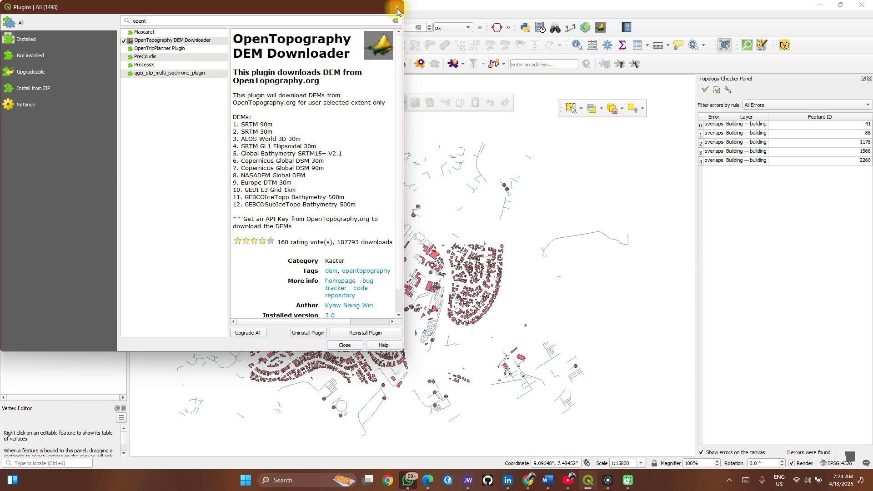
click(398, 8)
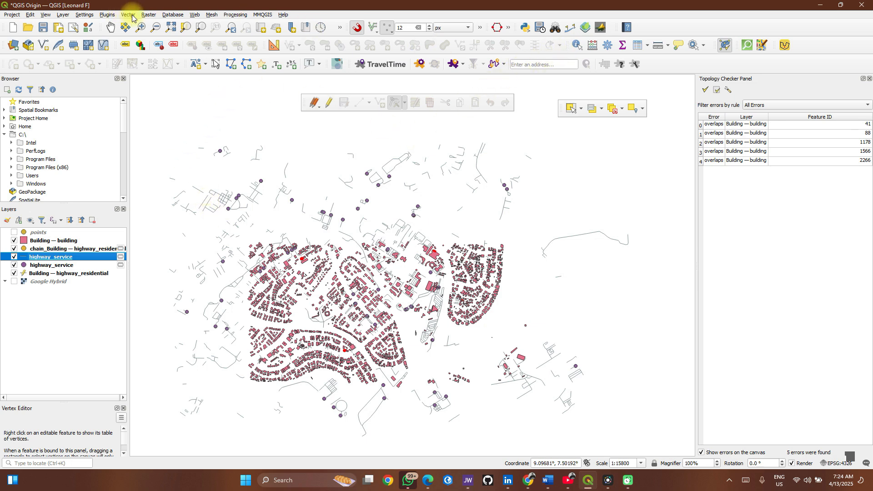
Step: Find the autoSaver plugin by searching the plugin manager for "auto", review its details, and look over its settings dialog before cancelling it
click(109, 15)
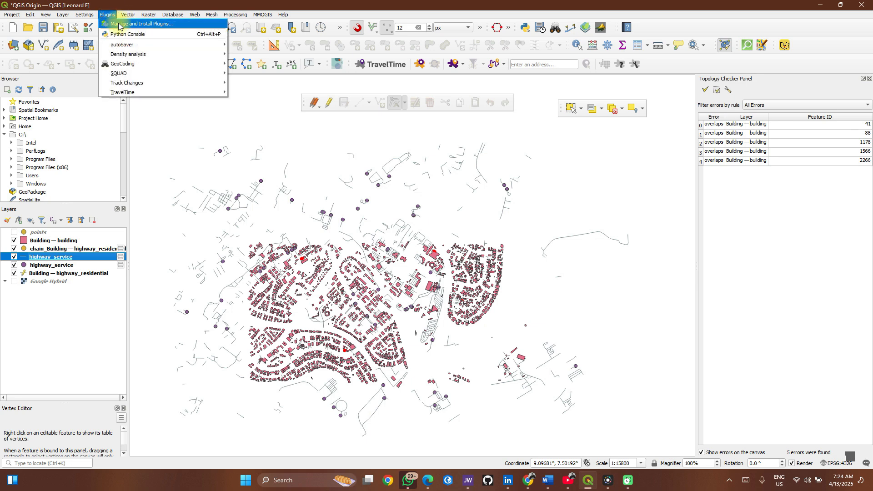
click(119, 26)
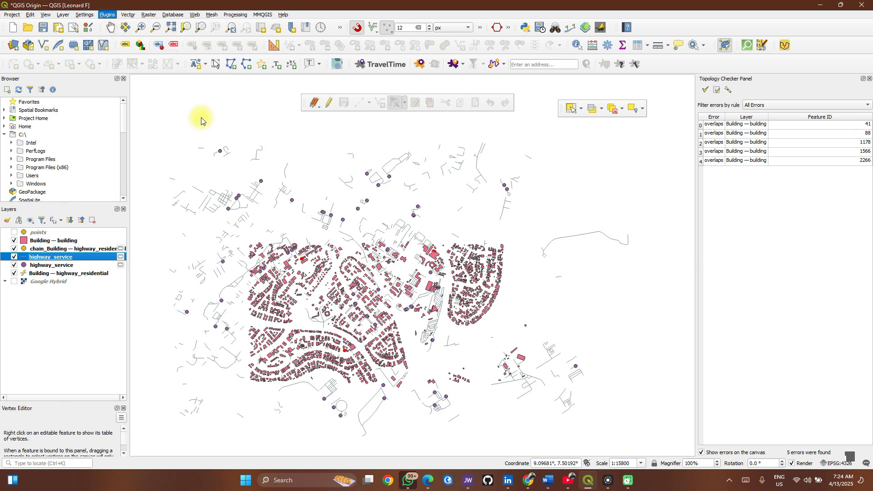
click(173, 20)
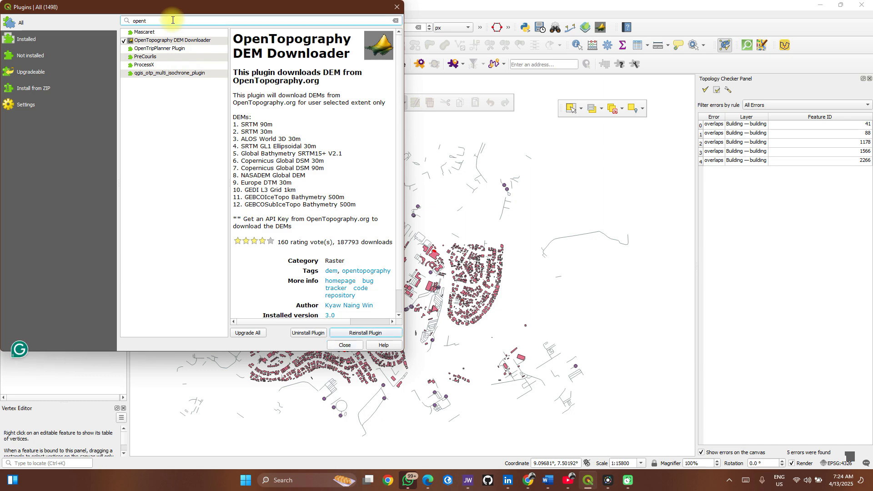
key(ctrl+BackSpace)
text(auto)
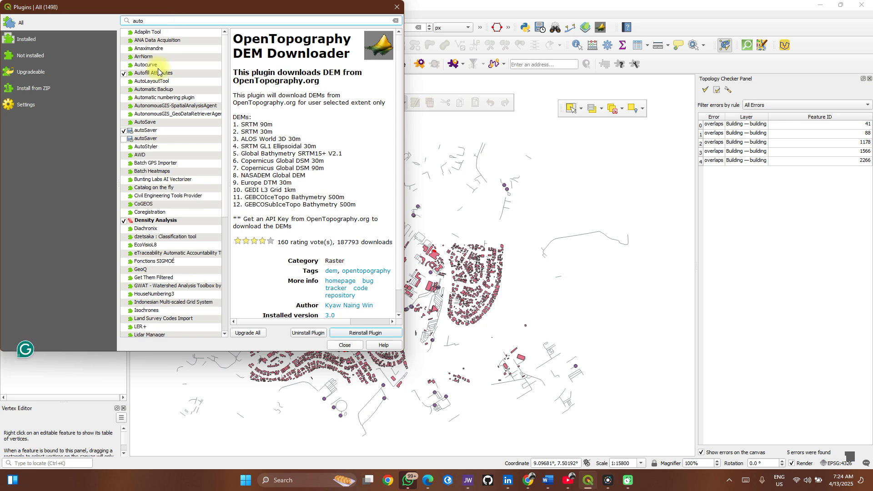
click(156, 131)
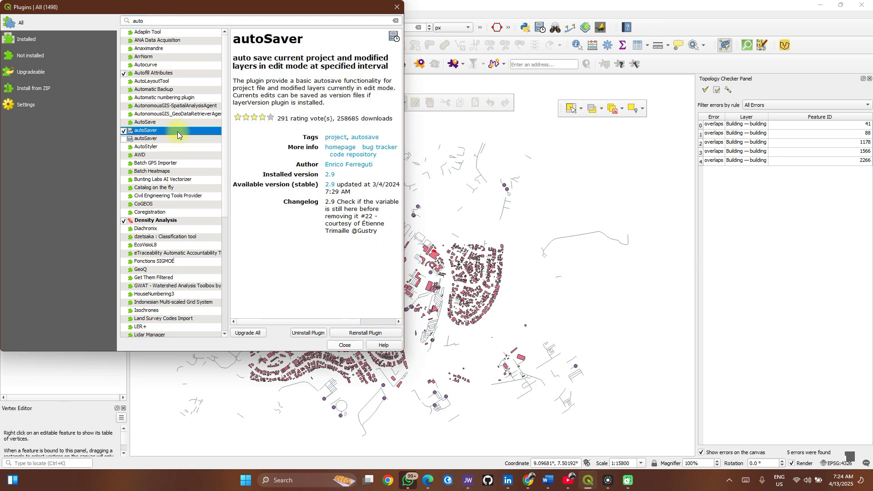
click(344, 347)
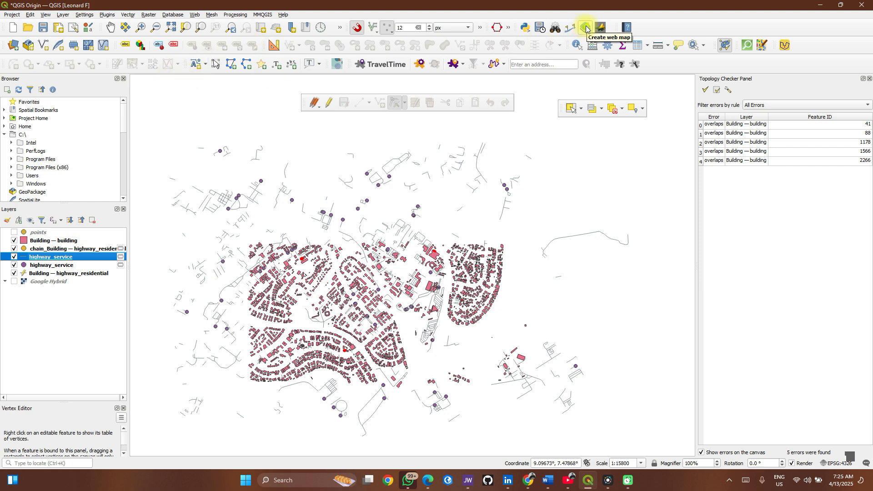
click(536, 30)
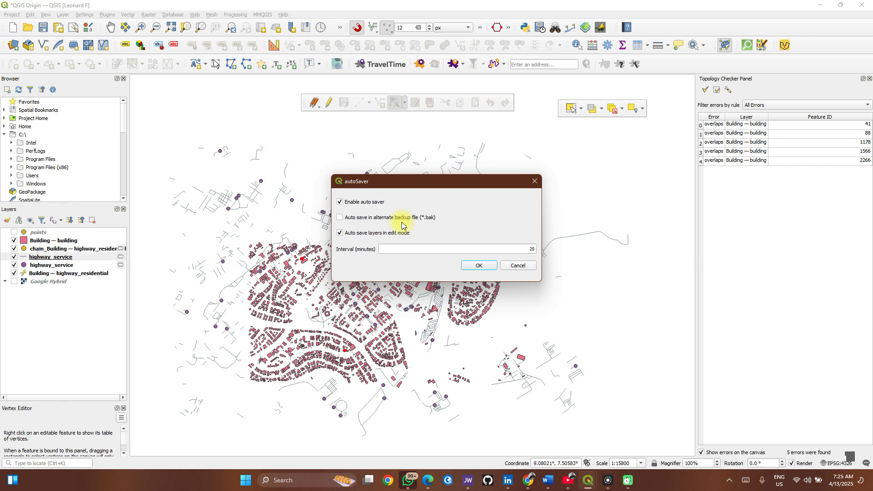
click(507, 263)
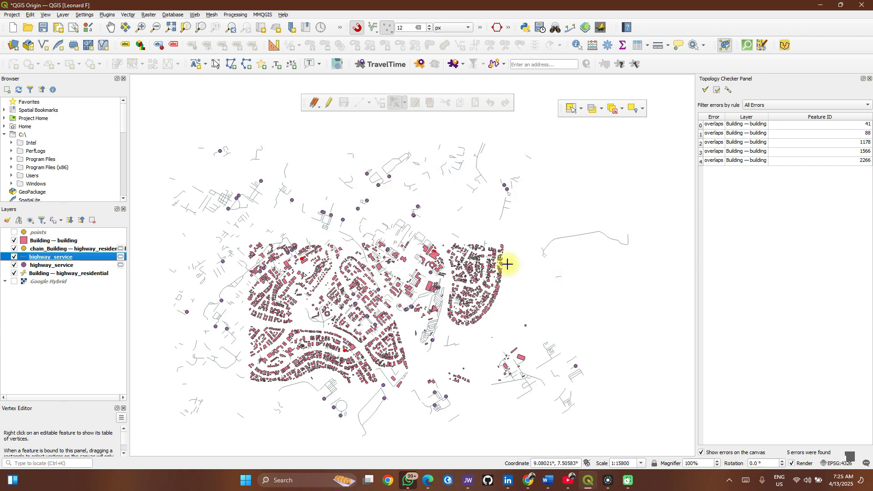